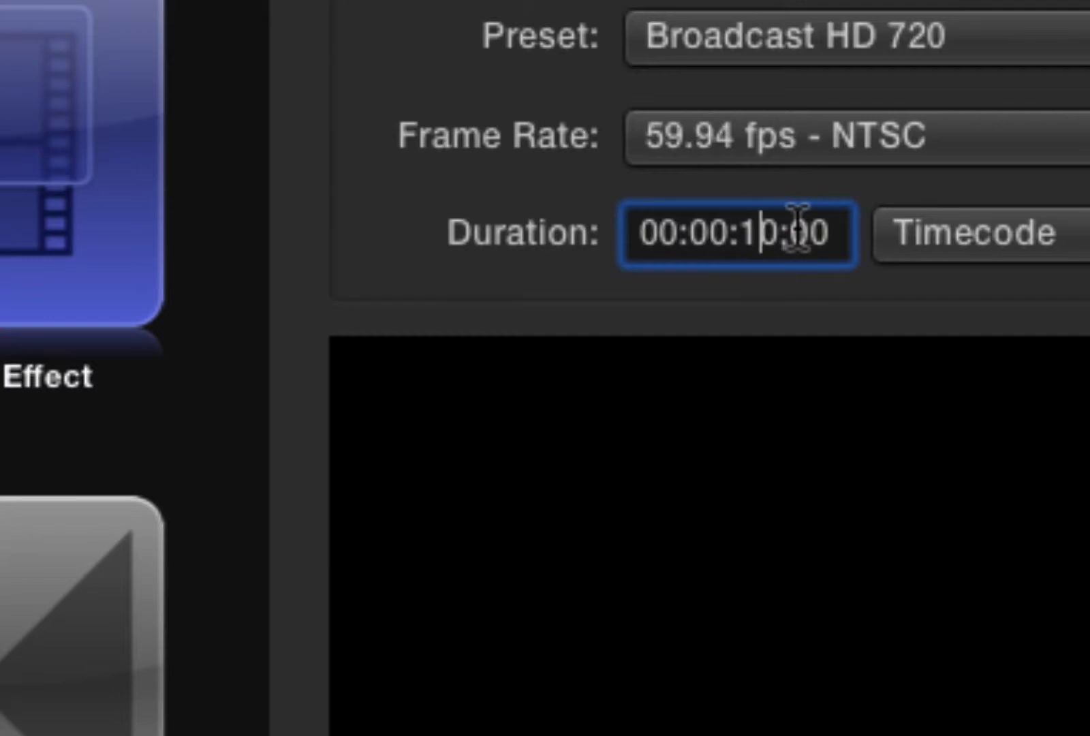
Create a blank Motion project with a duration of 00:00:20;00.
{"action": "key", "text": "BackSpace"}
{"action": "type", "text": "2"}
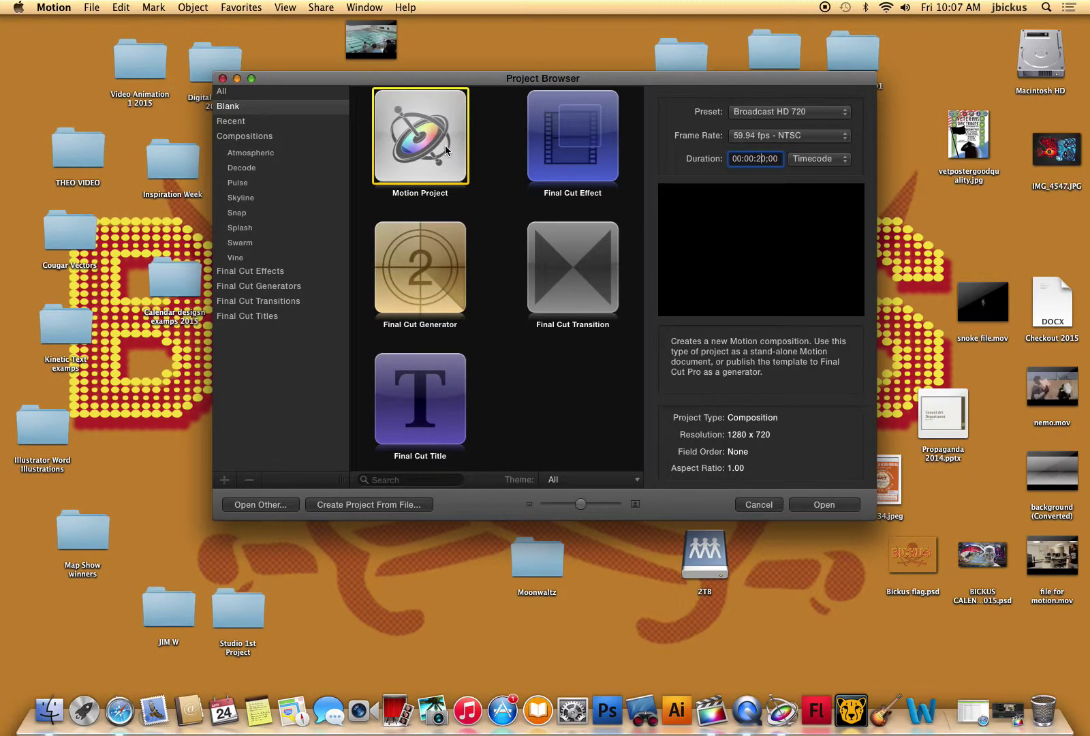
{"action": "double_click", "coordinate": [438, 135]}
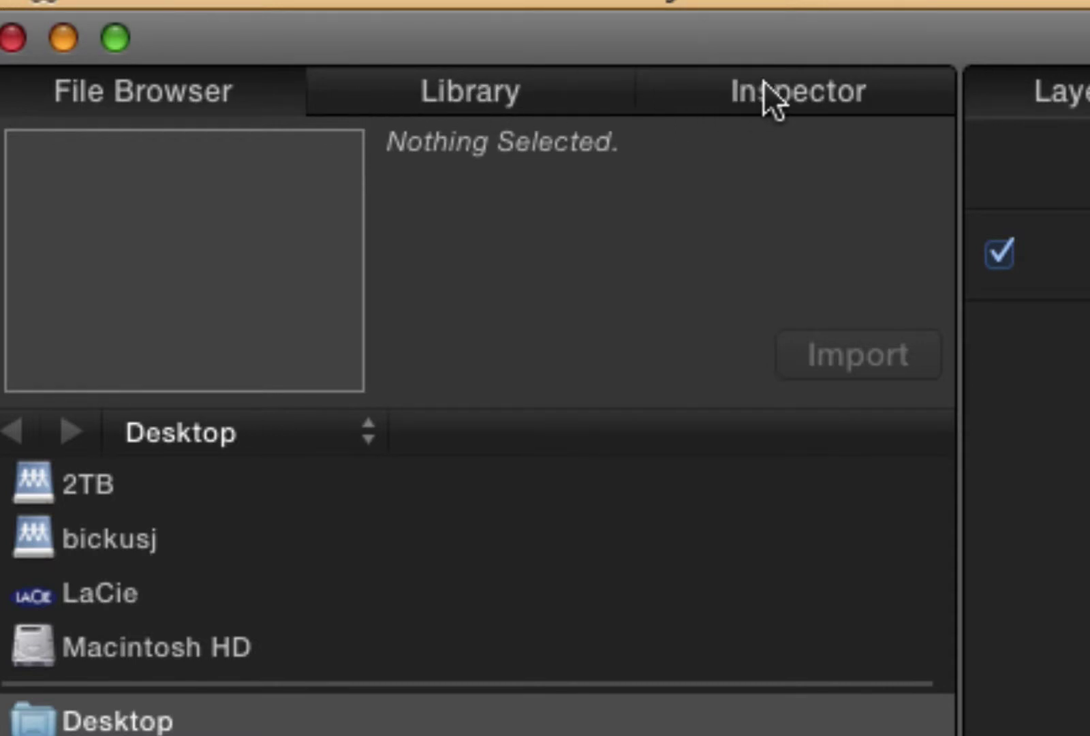
Browse the Pyro particle emitters in the library and preview Big Blast, Corona, Diesel Fire and Explosion.
{"action": "left_click", "coordinate": [479, 111]}
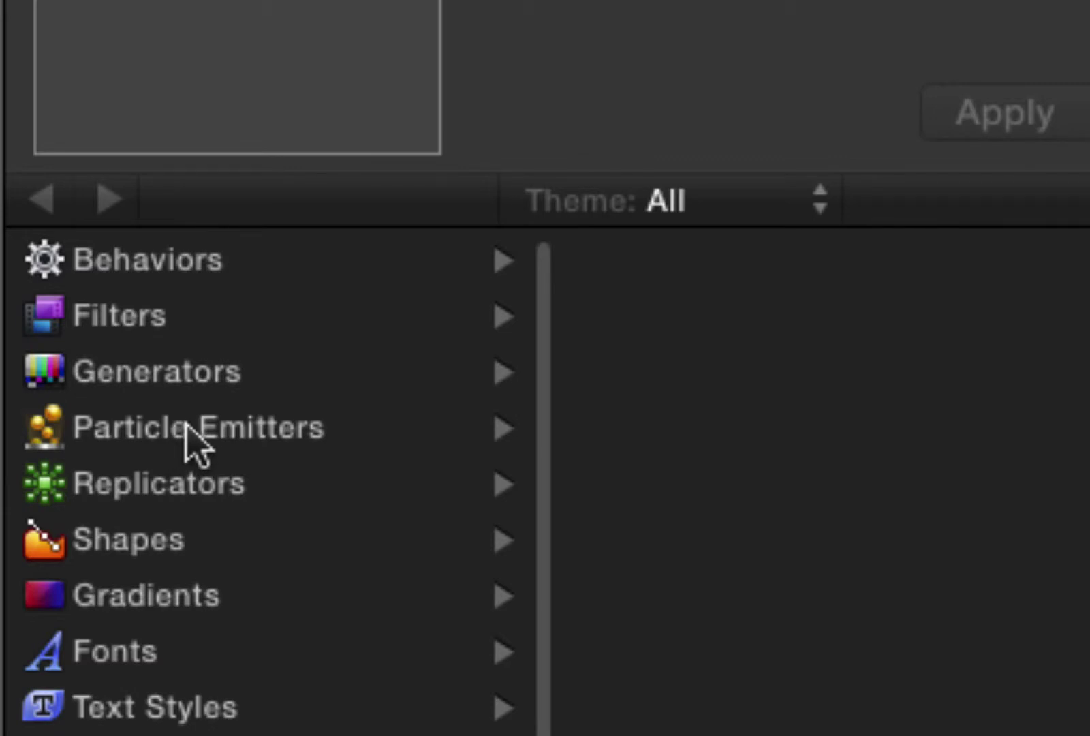
{"action": "left_click", "coordinate": [188, 426]}
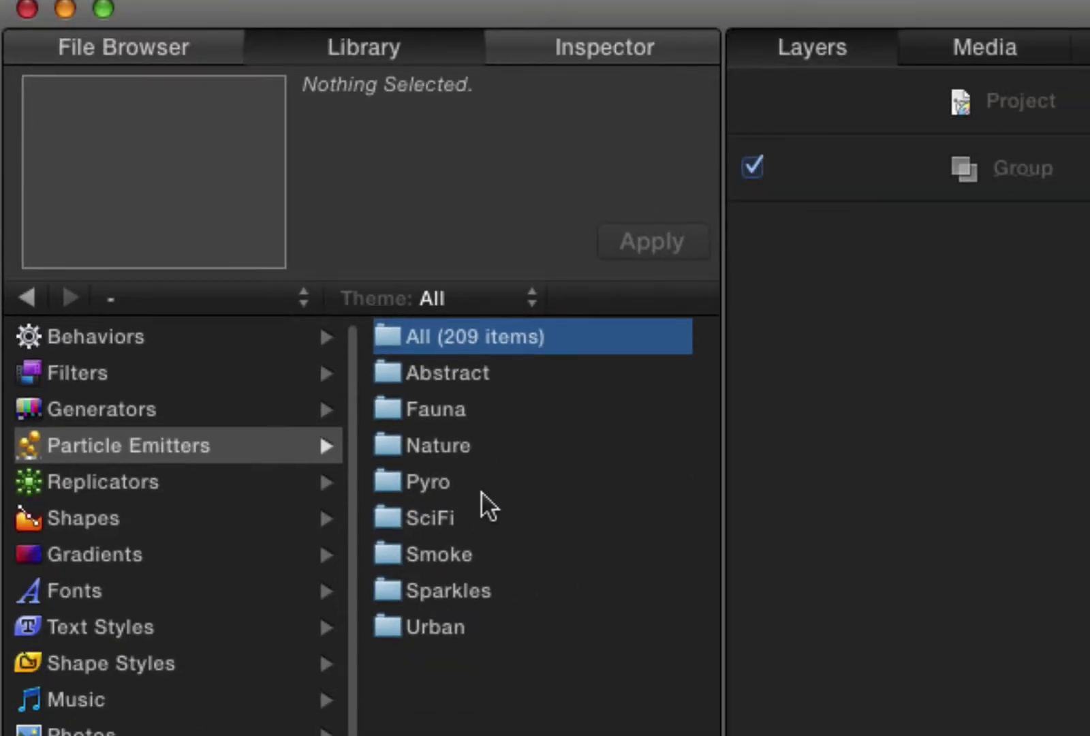
{"action": "left_click", "coordinate": [438, 492]}
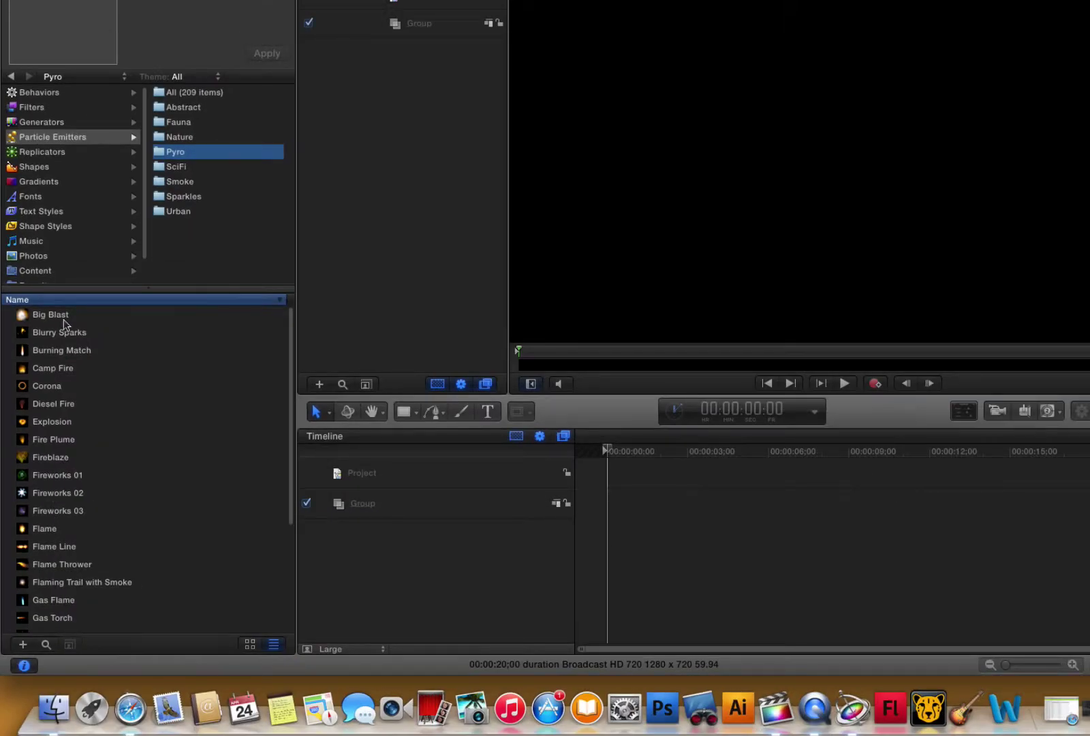
{"action": "left_click", "coordinate": [68, 149]}
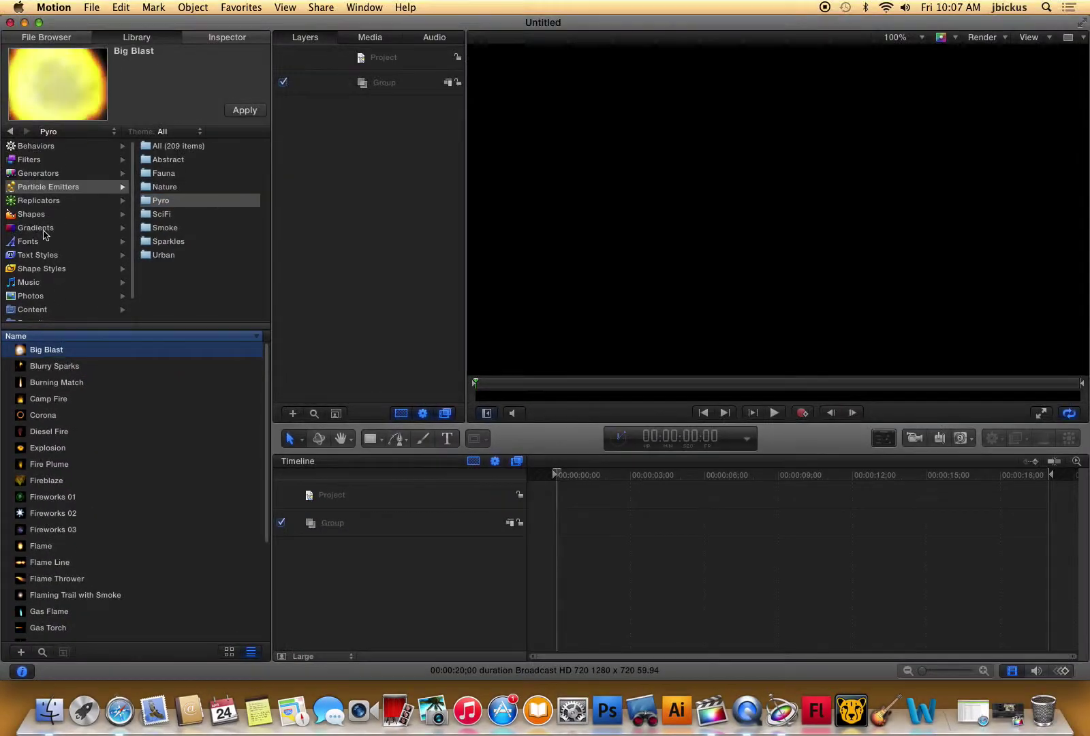
{"action": "left_click", "coordinate": [60, 447]}
{"action": "left_click", "coordinate": [60, 416]}
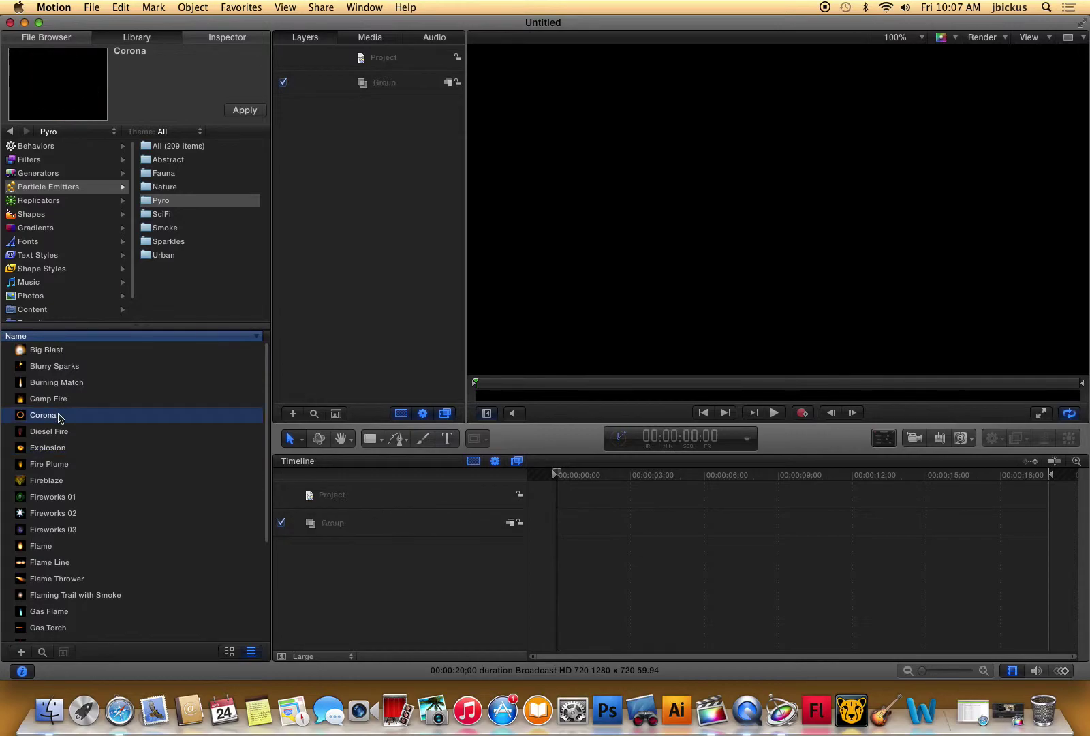
{"action": "left_click", "coordinate": [59, 448]}
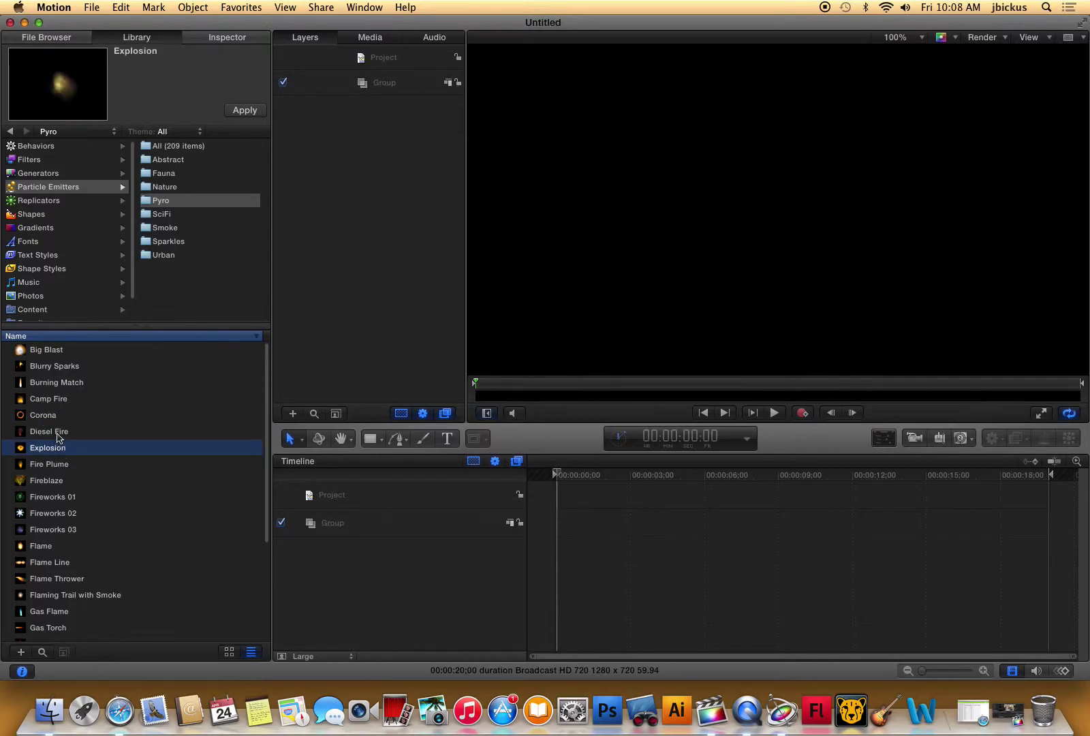
{"action": "left_click", "coordinate": [58, 435]}
{"action": "left_click", "coordinate": [56, 450]}
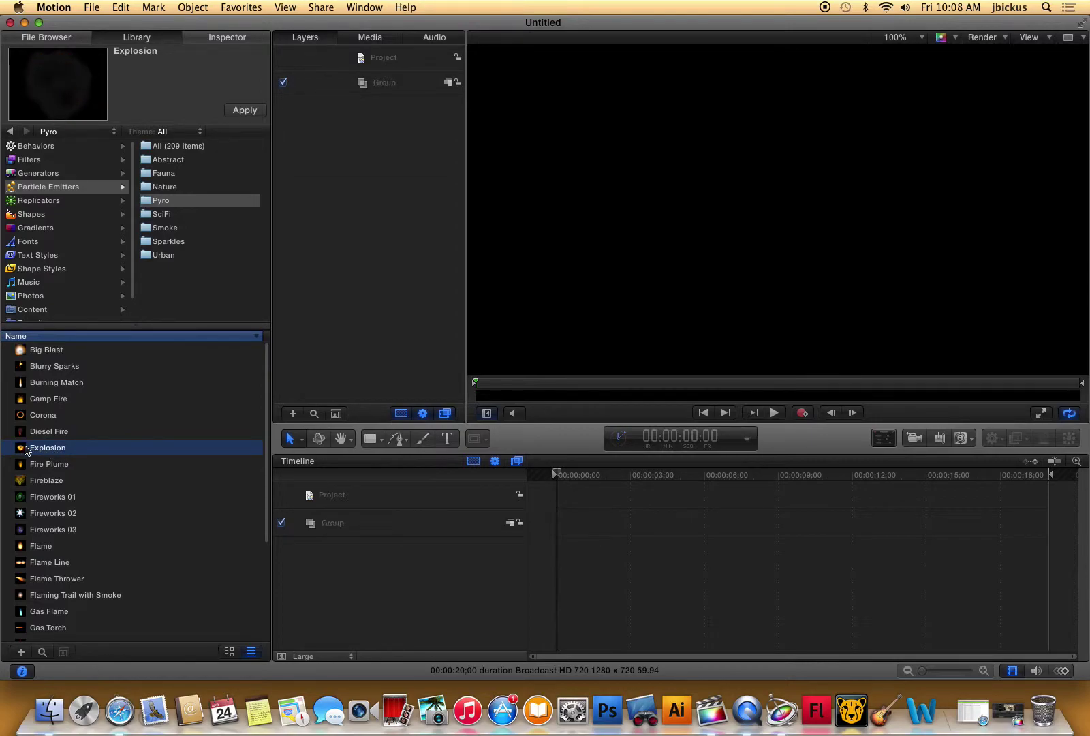
Preview the Magic Wand and Magic Source sparkle emitters and add Magic Source at the start of the timeline.
{"action": "left_click", "coordinate": [169, 242]}
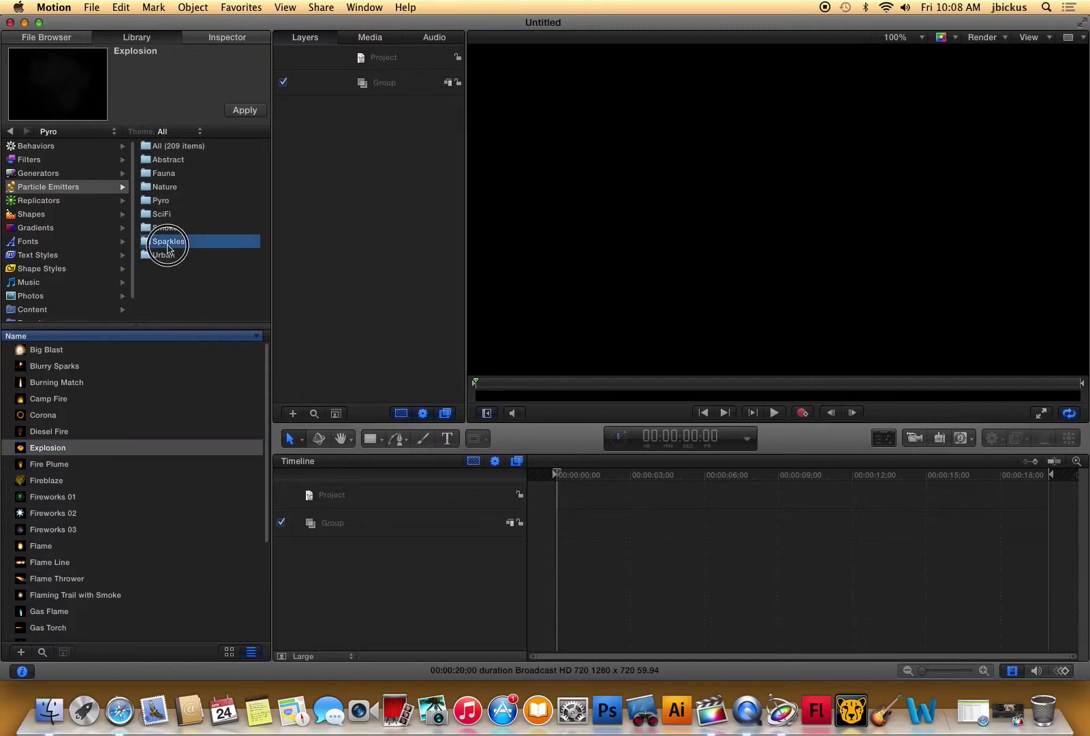
{"action": "left_click", "coordinate": [28, 443]}
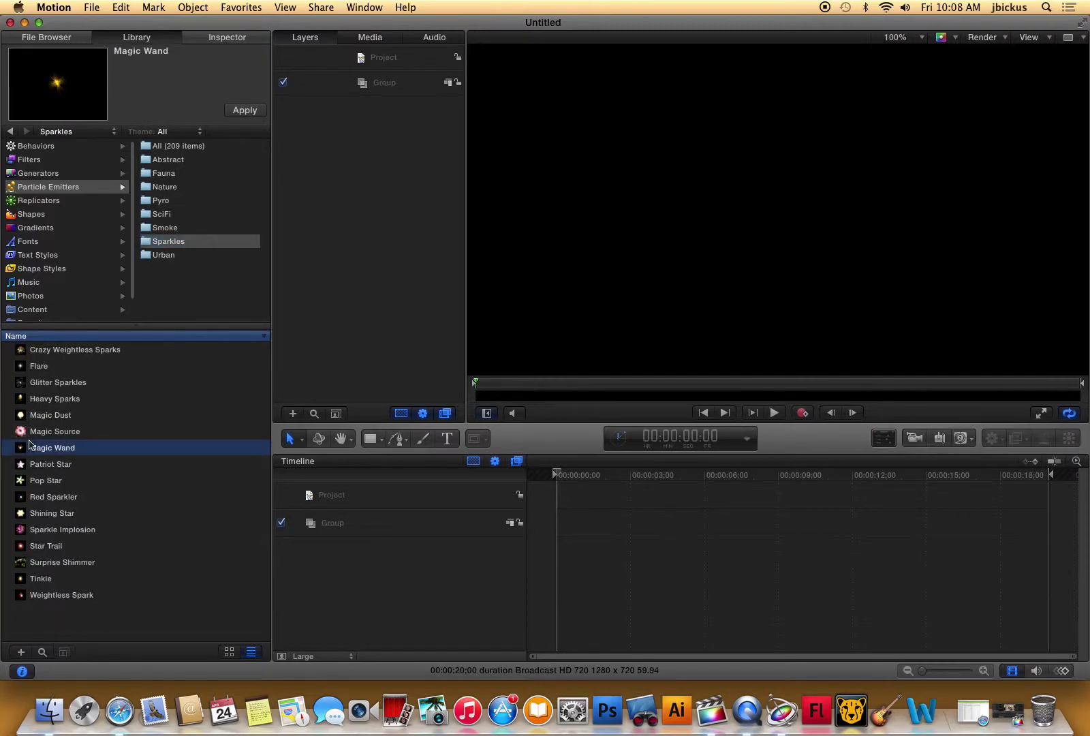
{"action": "left_click", "coordinate": [40, 434]}
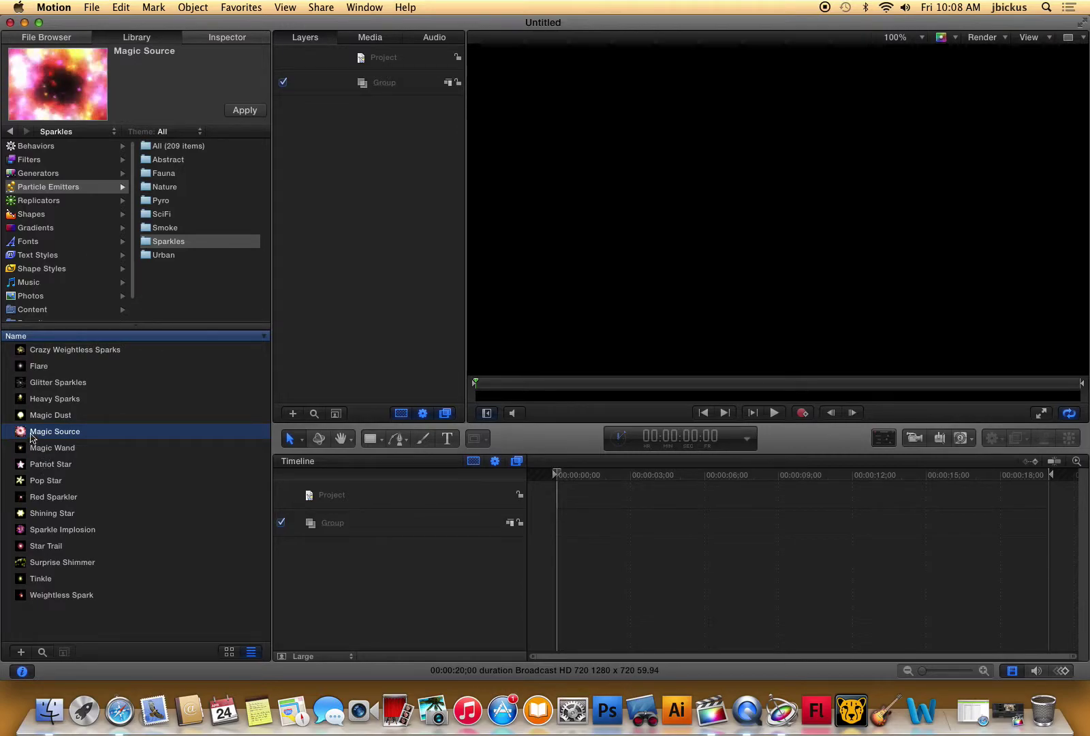
{"action": "left_click_drag", "start_coordinate": [38, 437], "coordinate": [574, 520]}
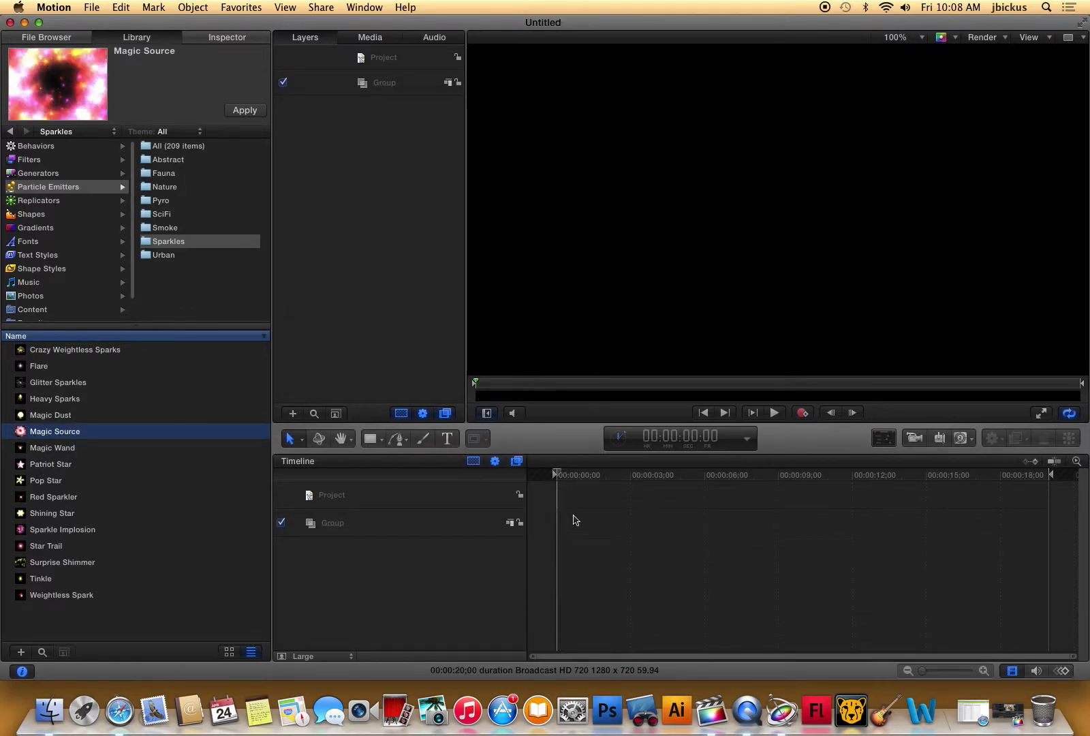
Scrub through the first seconds of the timeline to examine how the Magic Source particles animate.
{"action": "left_click", "coordinate": [622, 474]}
{"action": "left_click", "coordinate": [599, 475]}
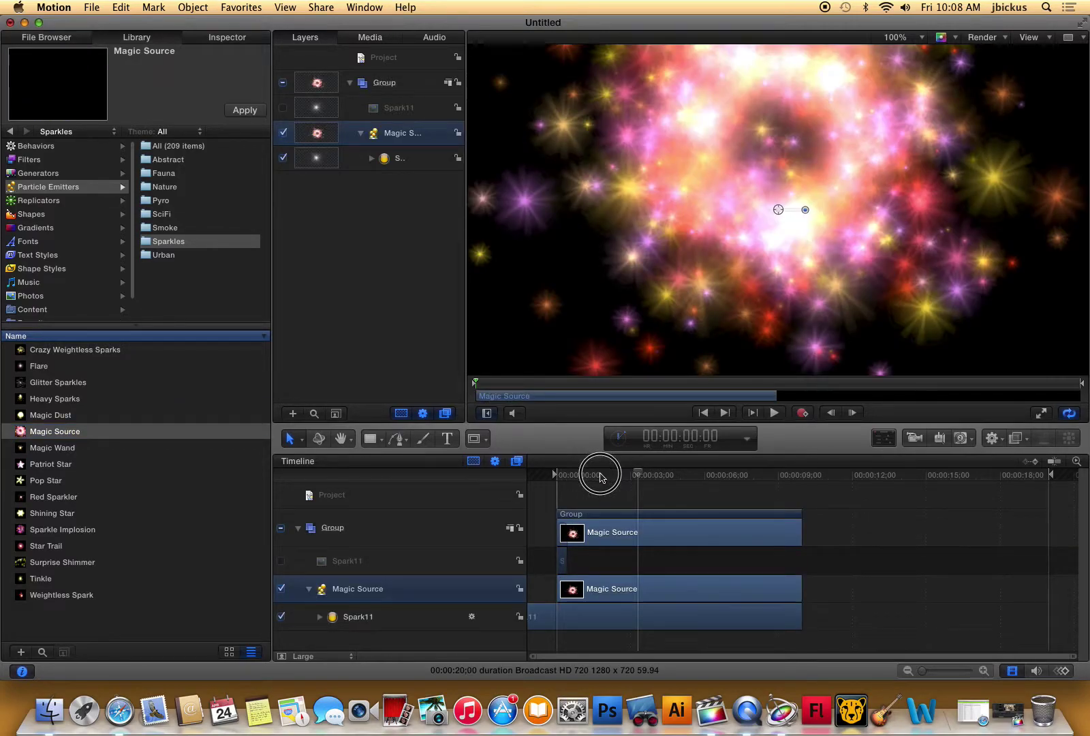
{"action": "left_click", "coordinate": [616, 474]}
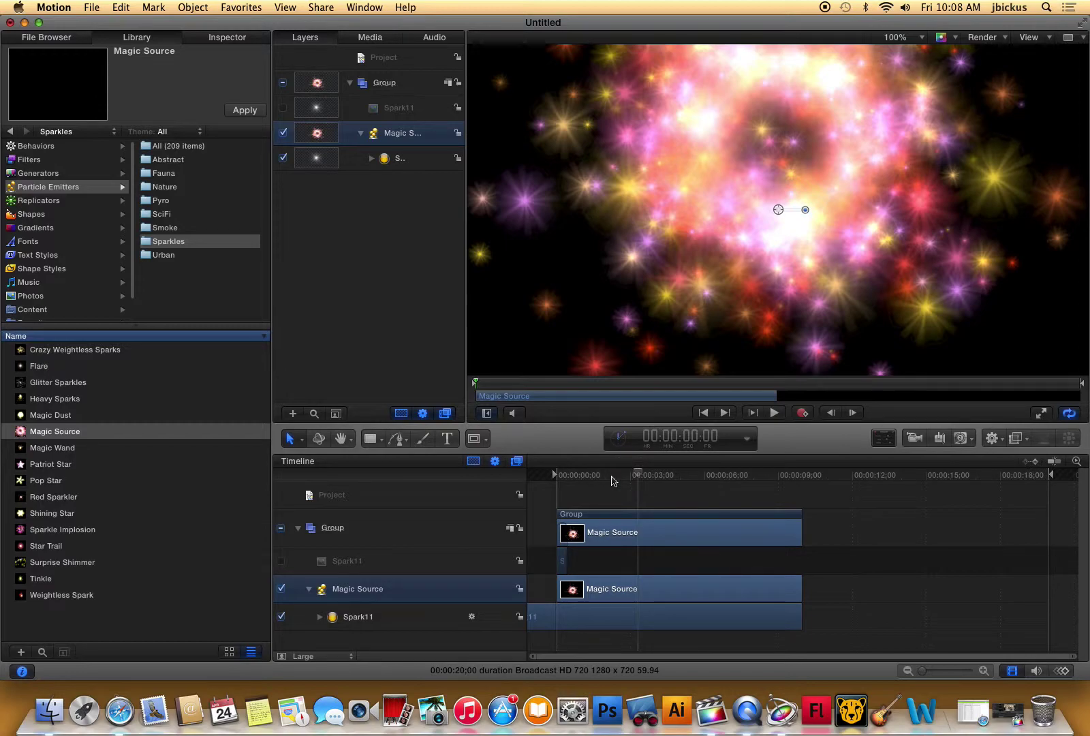
{"action": "left_click", "coordinate": [612, 477]}
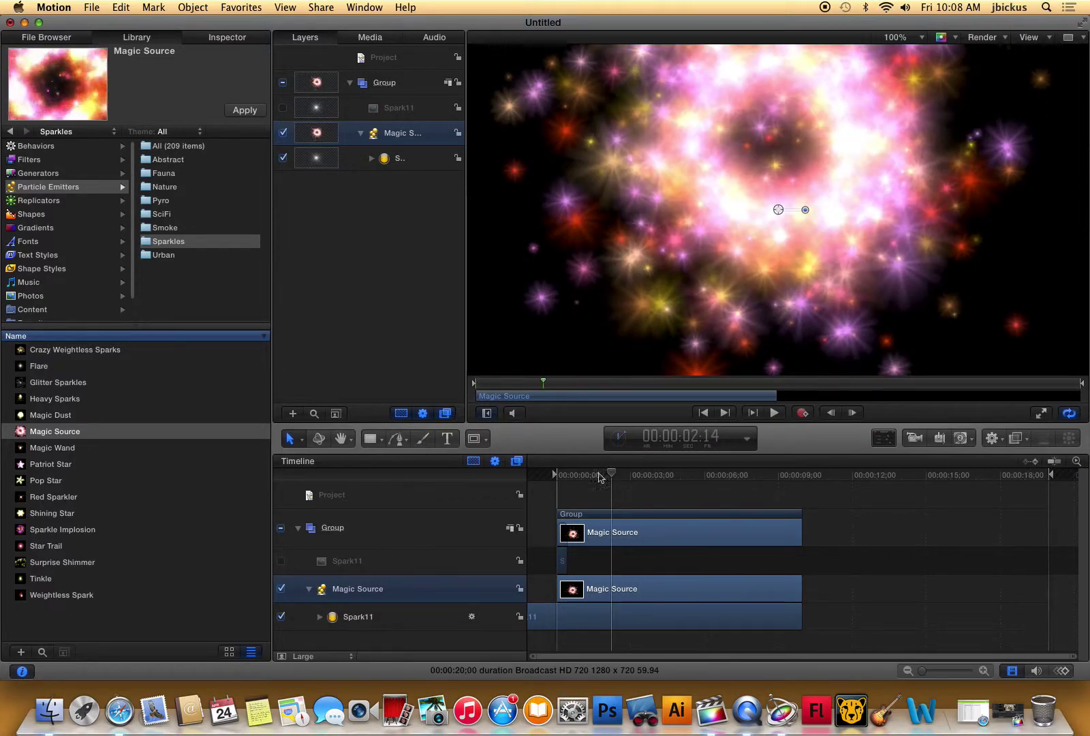
{"action": "left_click_drag", "start_coordinate": [599, 477], "coordinate": [699, 475]}
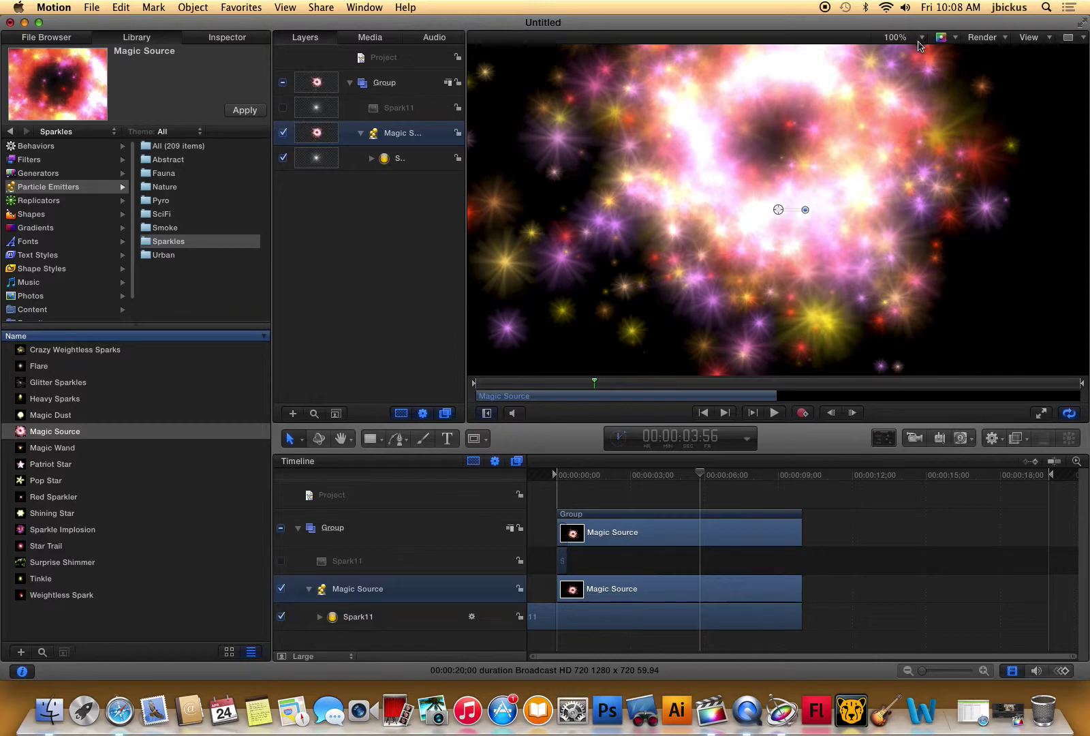
Move the Magic Source emitter down and slightly left so its burst sits near the middle of the frame.
{"action": "left_click", "coordinate": [920, 38]}
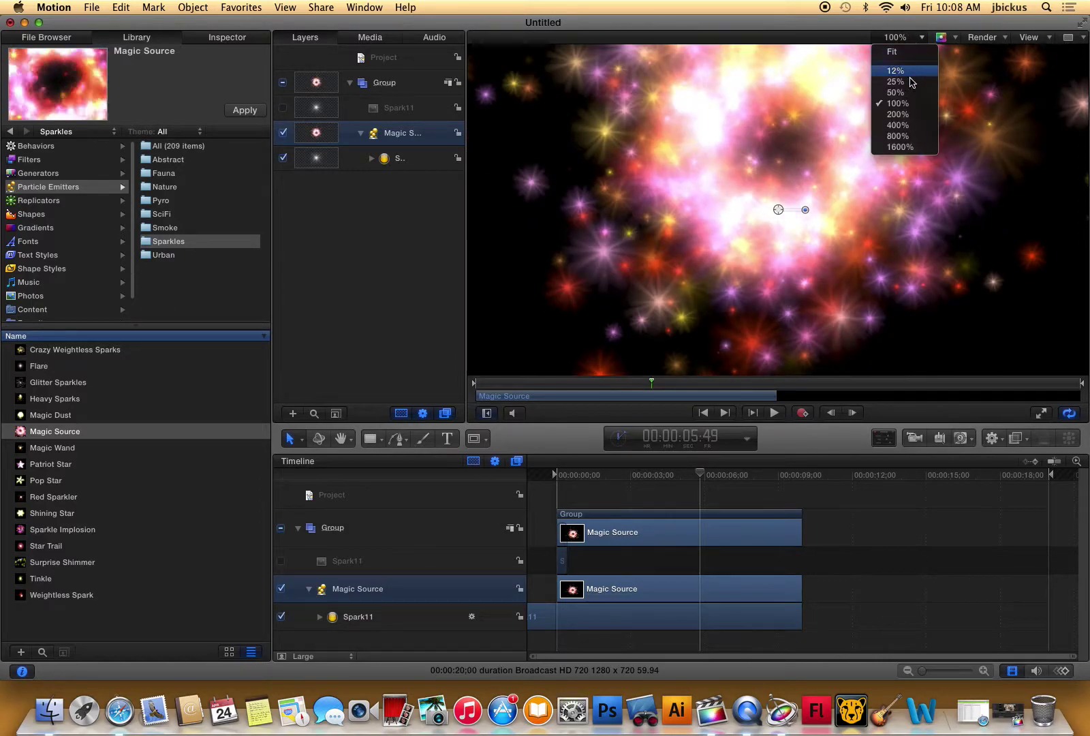
{"action": "left_click", "coordinate": [896, 93]}
{"action": "left_click", "coordinate": [782, 178]}
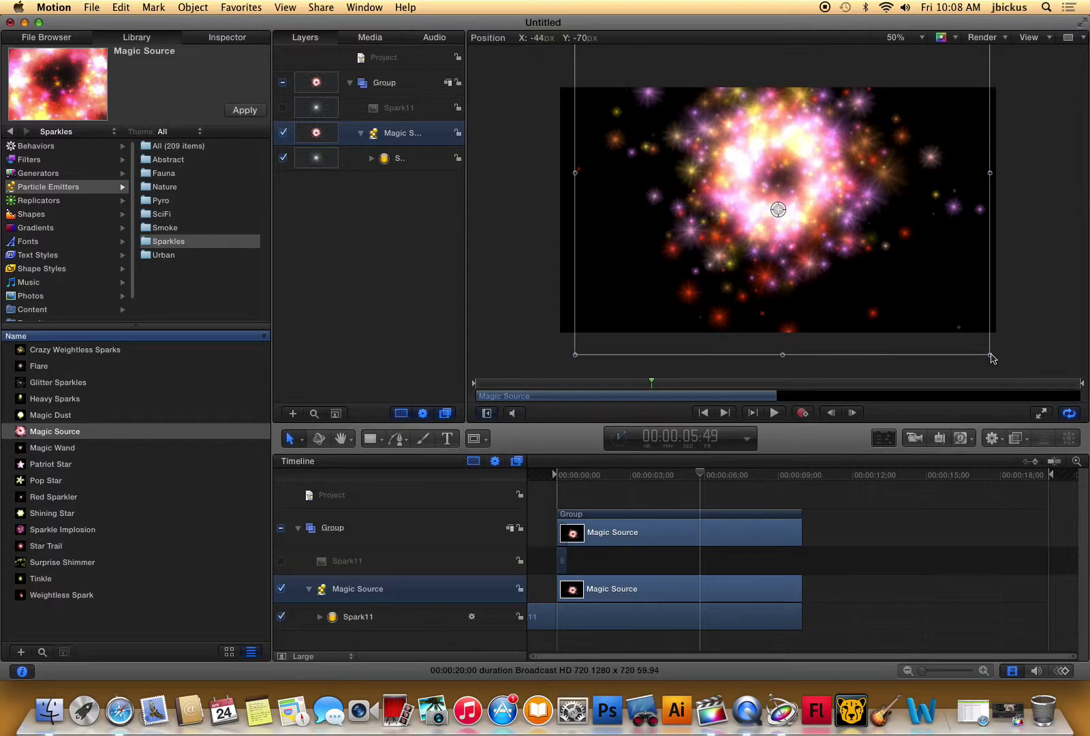
{"action": "key", "text": "super+z"}
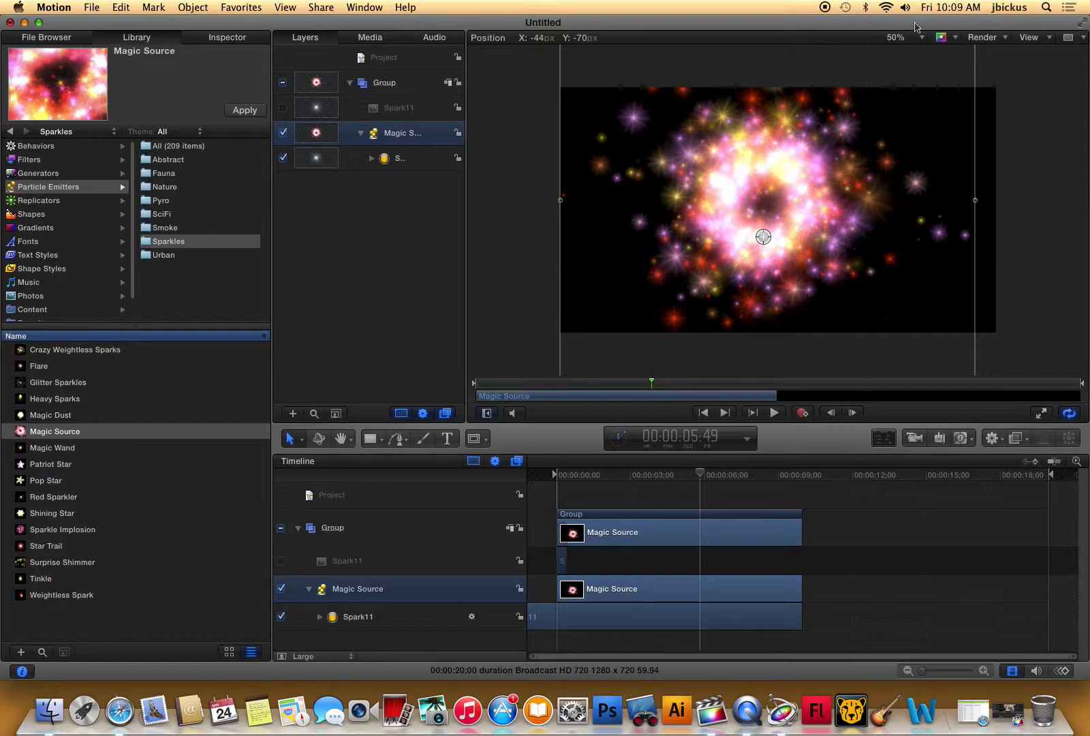
Scale the Magic Source emitter down proportionally and reposition it in the lower-left part of the frame.
{"action": "left_click", "coordinate": [897, 37]}
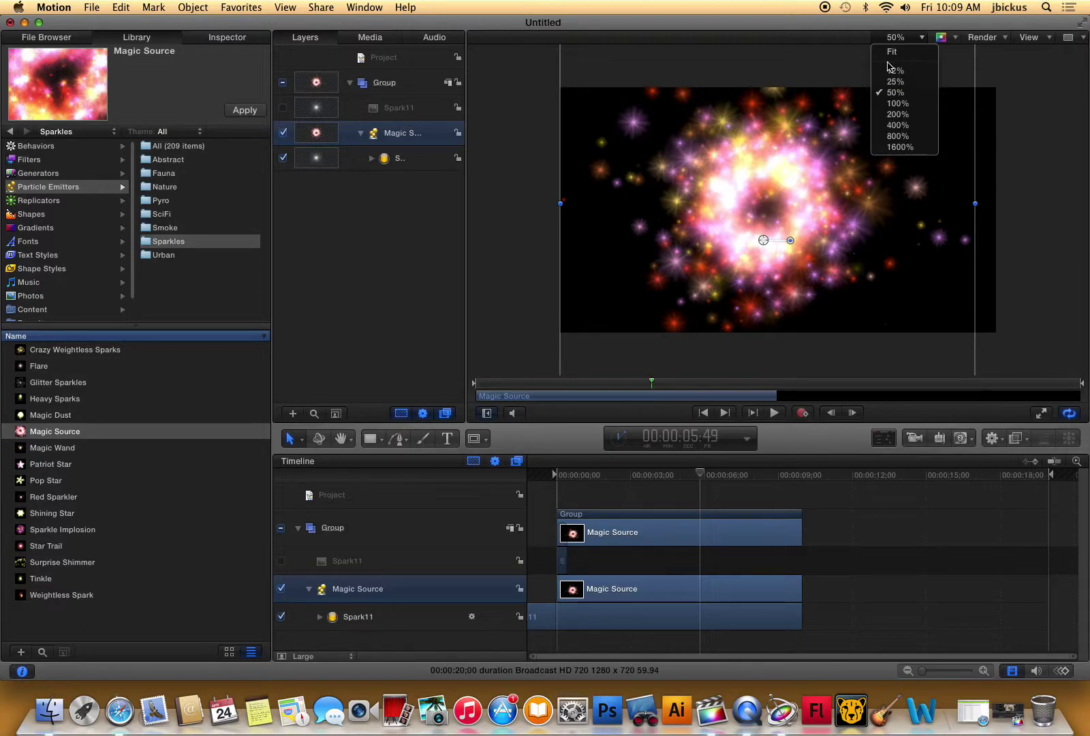
{"action": "key", "text": "Up"}
{"action": "key", "text": "Return"}
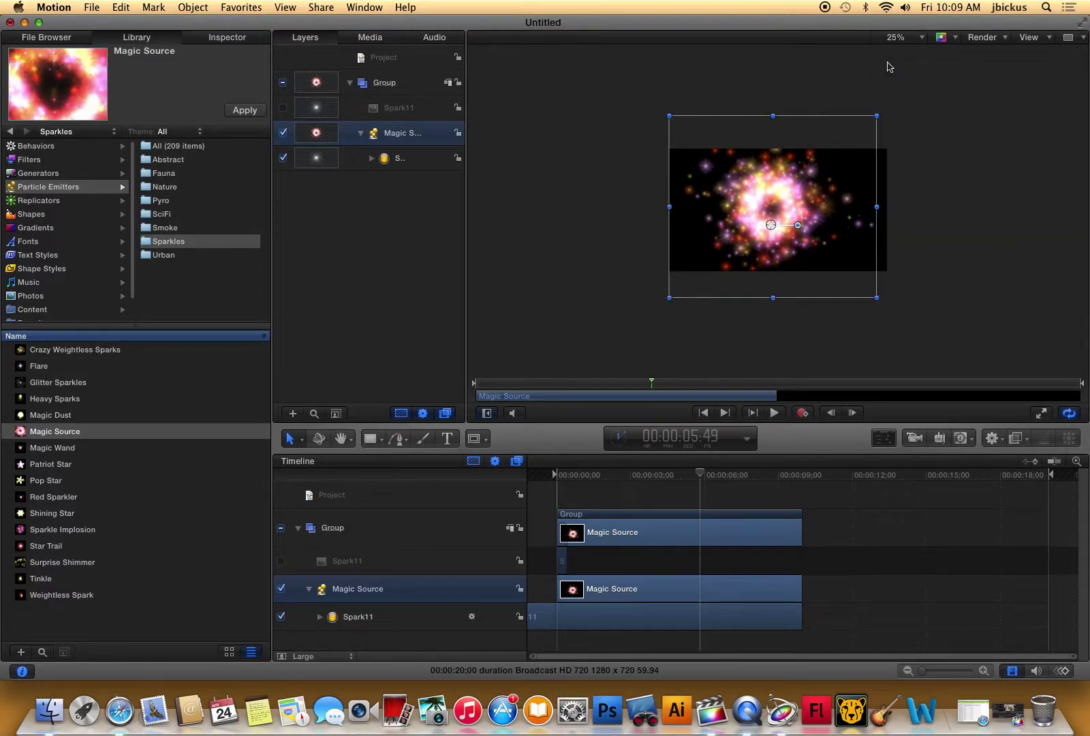
{"action": "left_click", "coordinate": [876, 116]}
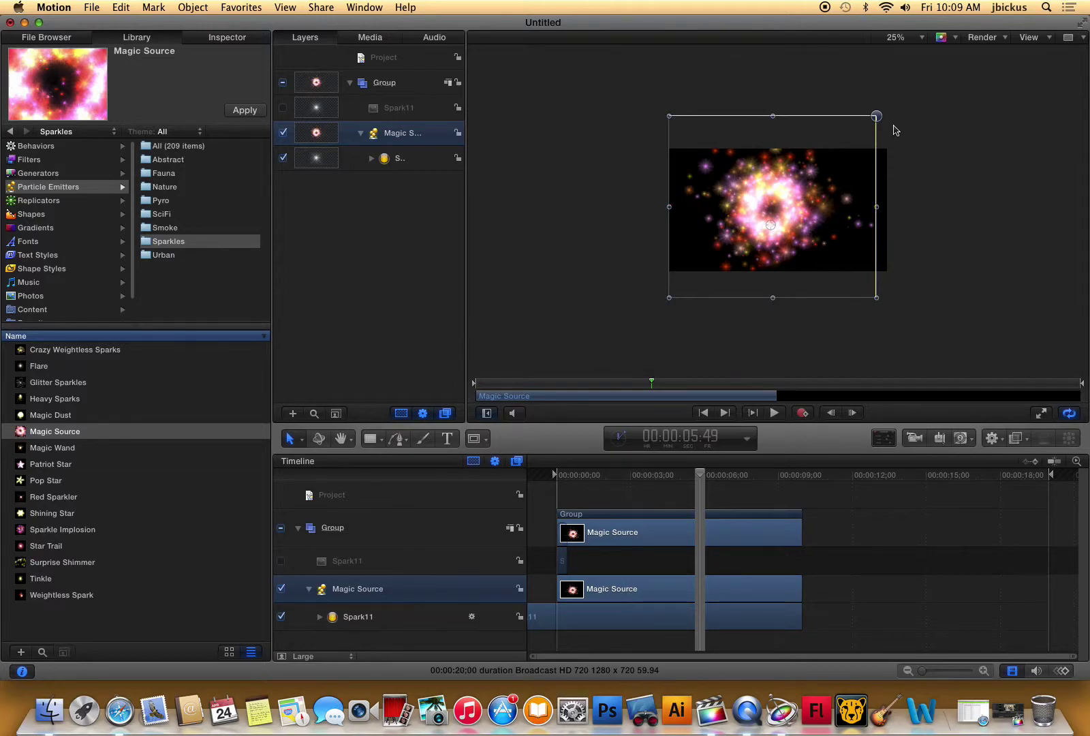
{"action": "key", "text": "super+z"}
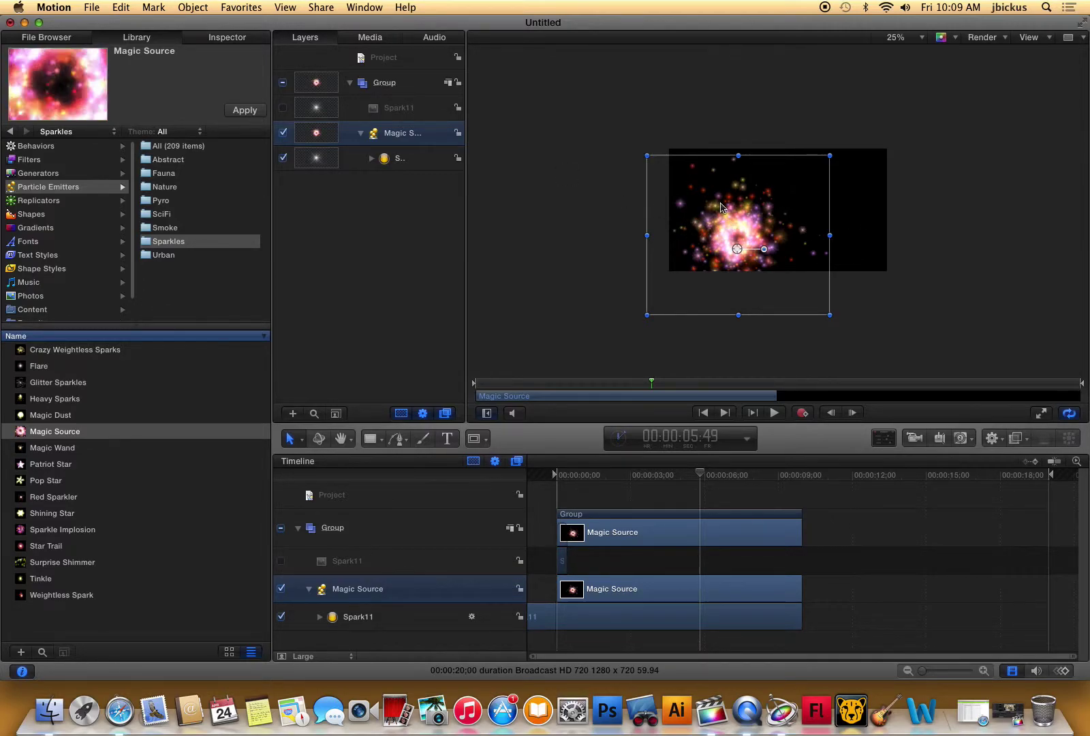
Start exporting the project as a QuickTime movie in Apple ProRes 4444 and proceed to the file name and save location.
{"action": "left_click", "coordinate": [324, 7]}
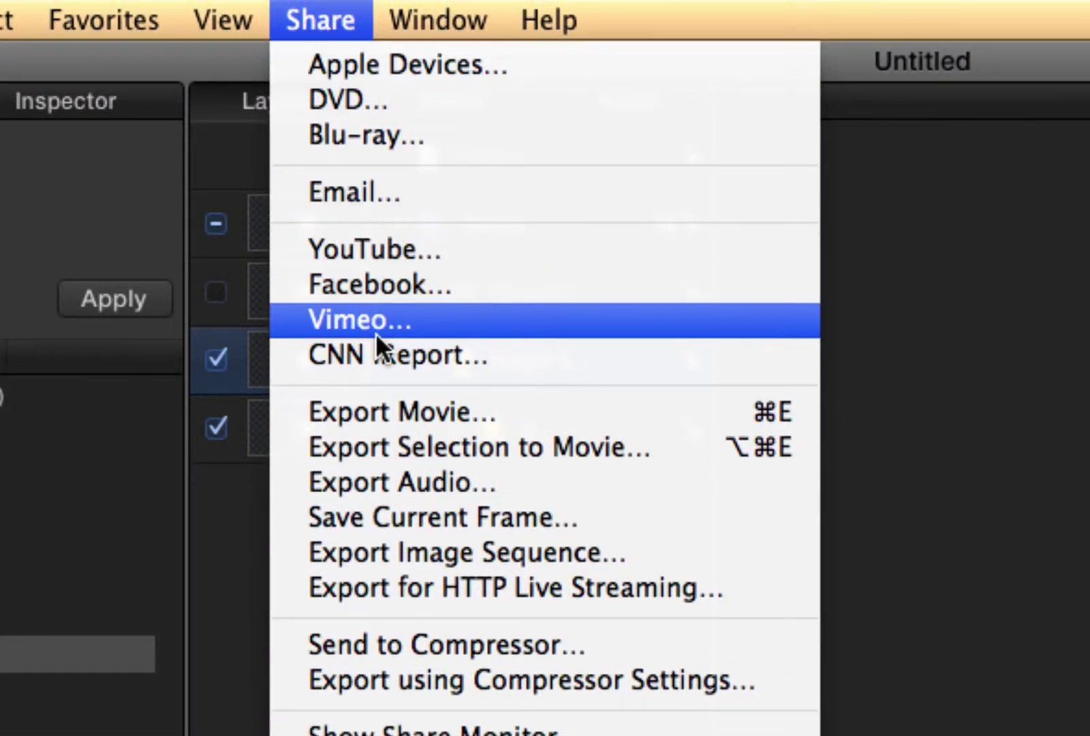
{"action": "left_click", "coordinate": [374, 403]}
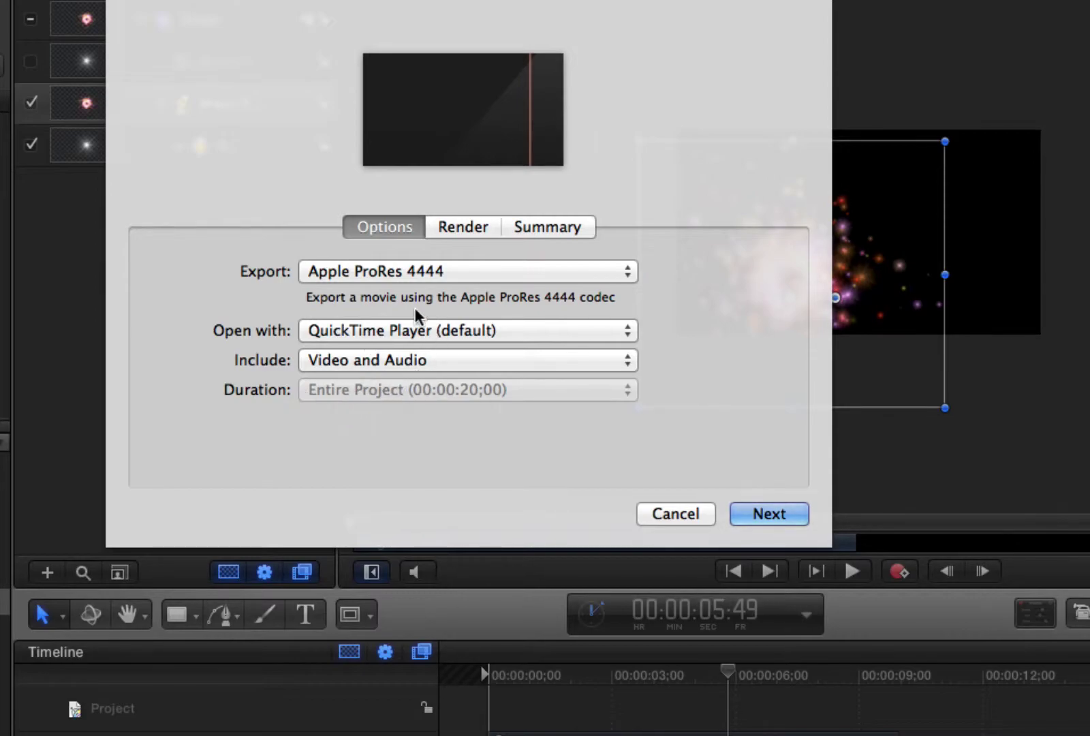
{"action": "left_click", "coordinate": [326, 271]}
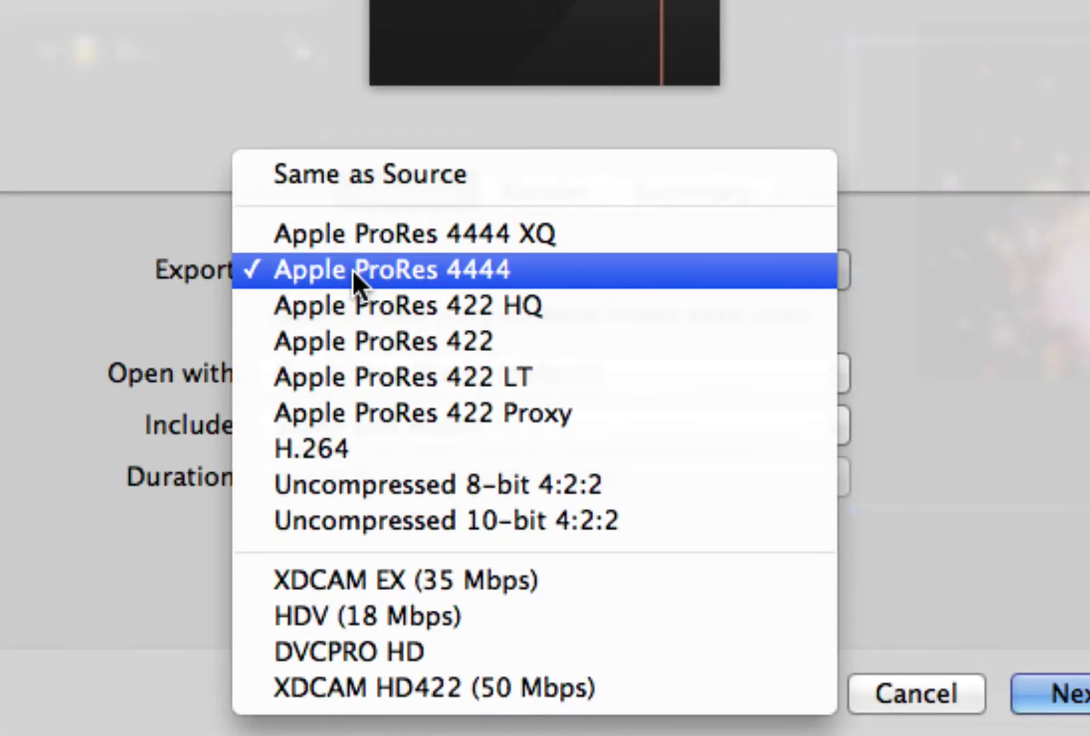
{"action": "left_click", "coordinate": [498, 267]}
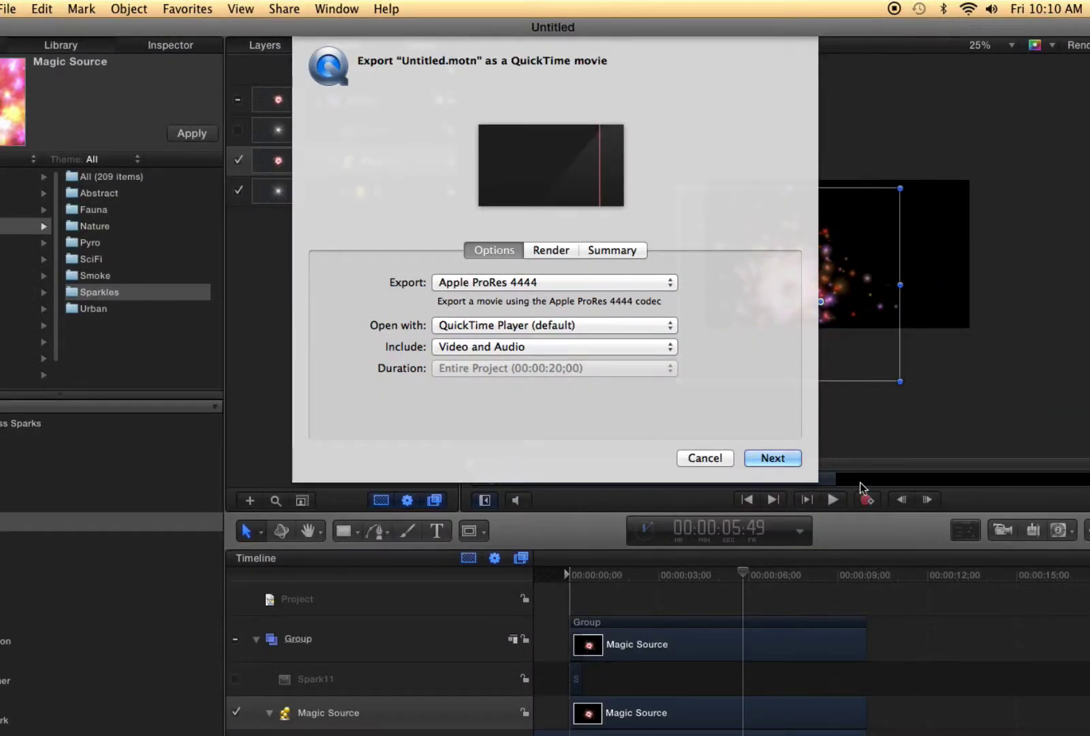
{"action": "left_click", "coordinate": [1024, 667]}
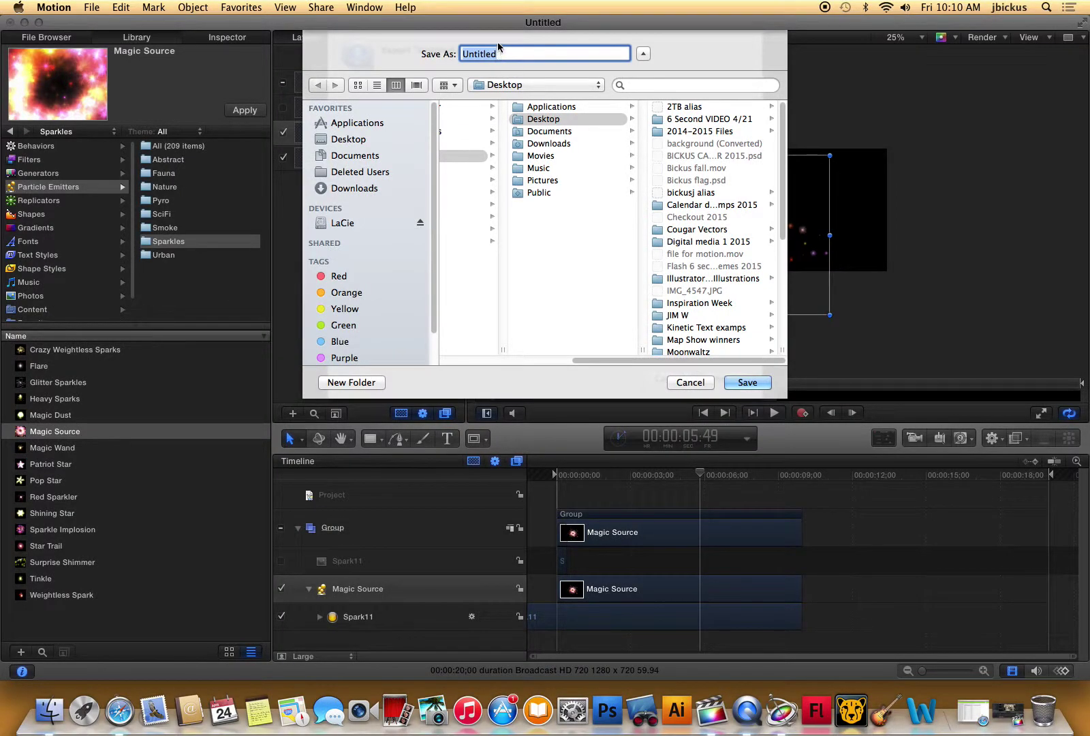
Dismiss the Motion problem report, then preview snoke file.mov from the desktop and open it in QuickTime Player.
{"action": "key", "text": "super+h"}
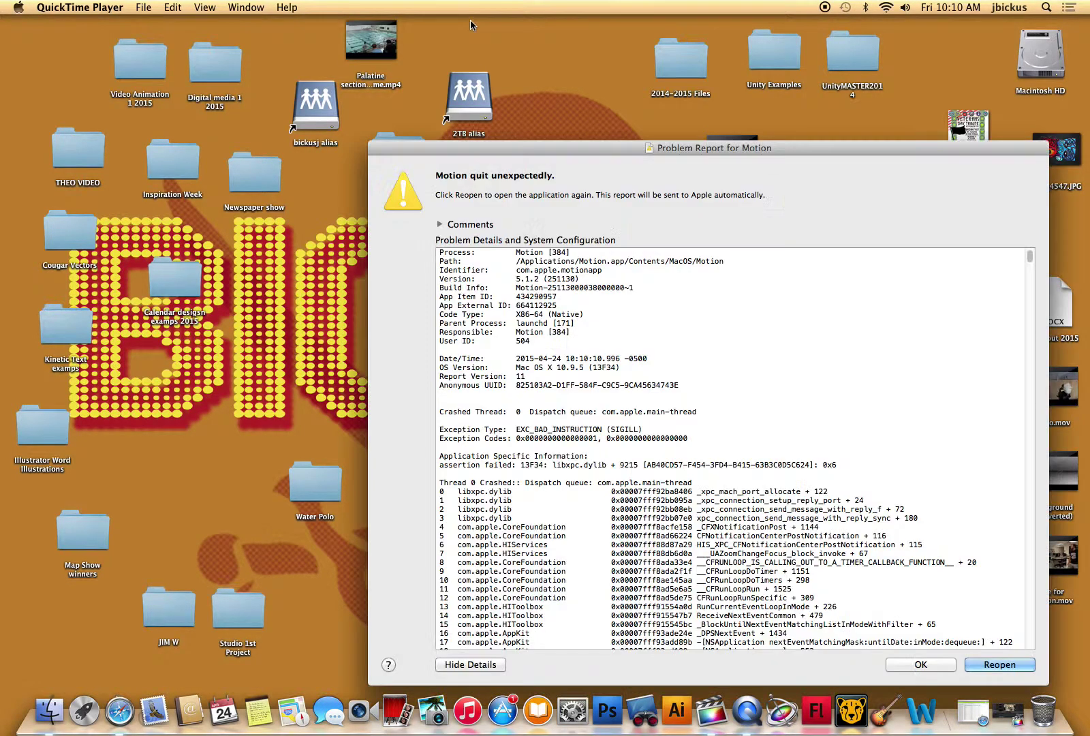
{"action": "left_click", "coordinate": [927, 664]}
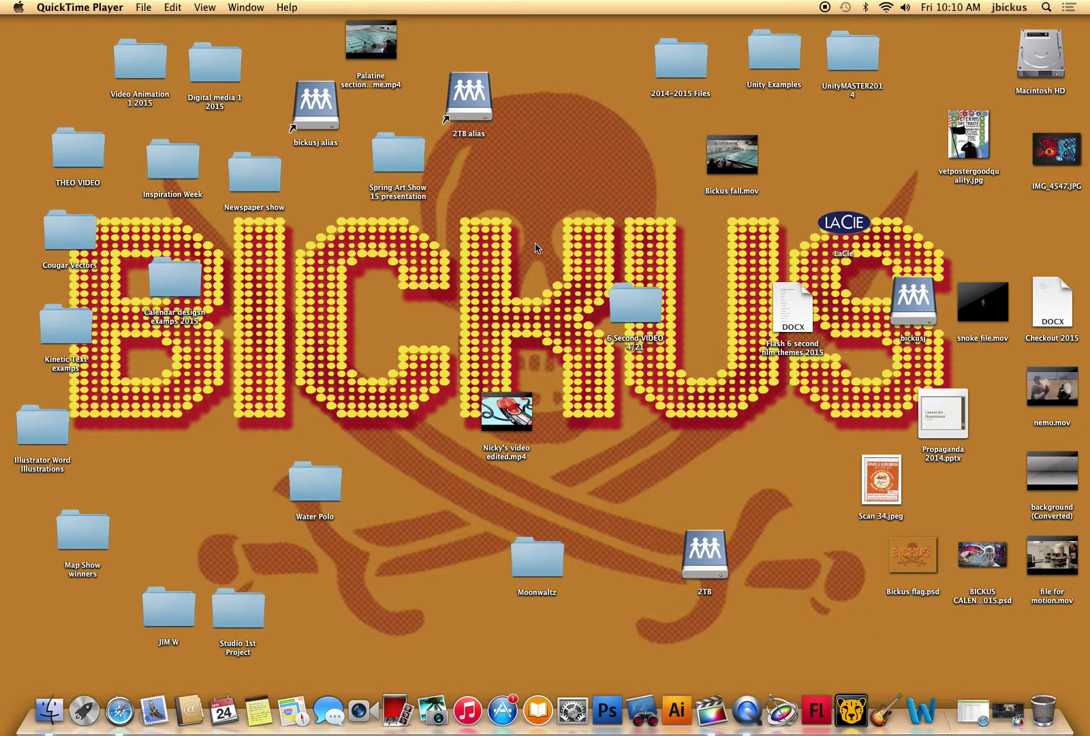
{"action": "left_click", "coordinate": [999, 315]}
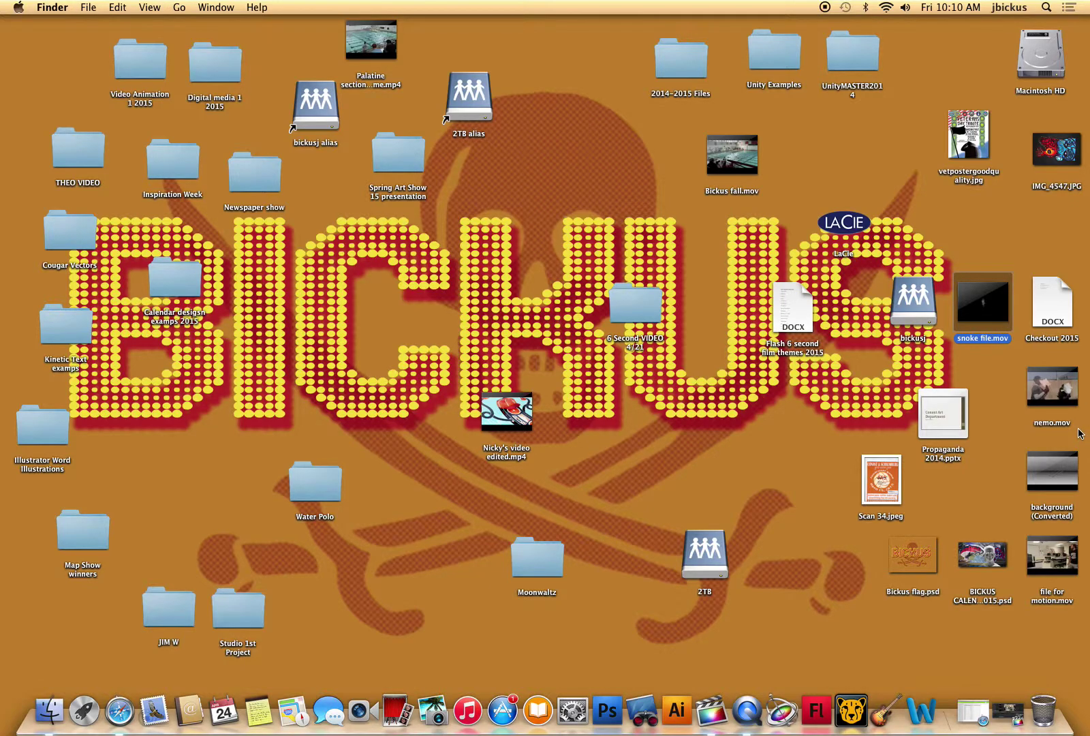
{"action": "key", "text": "space"}
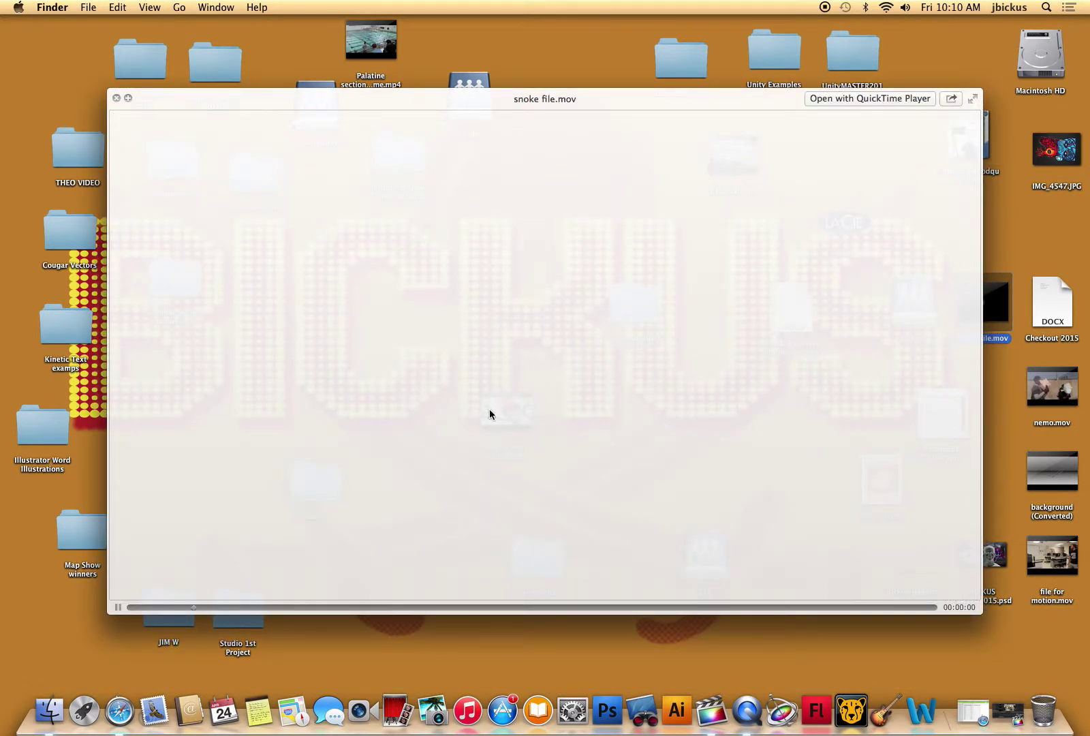
{"action": "key", "text": "space"}
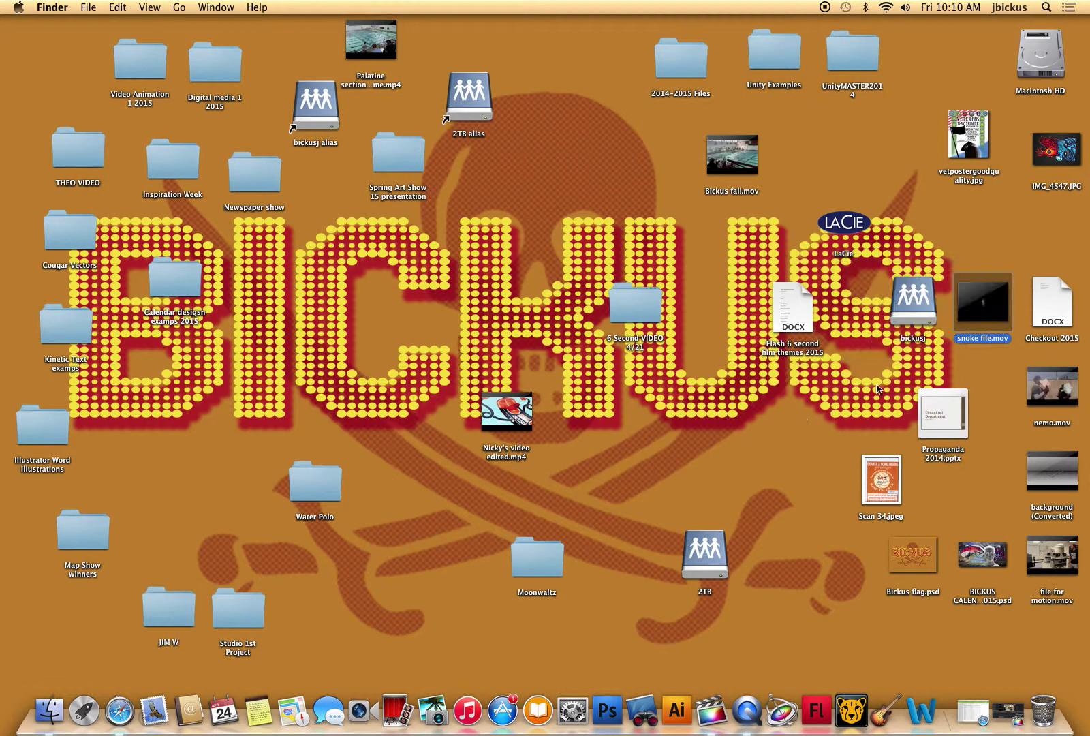
{"action": "double_click", "coordinate": [1000, 318]}
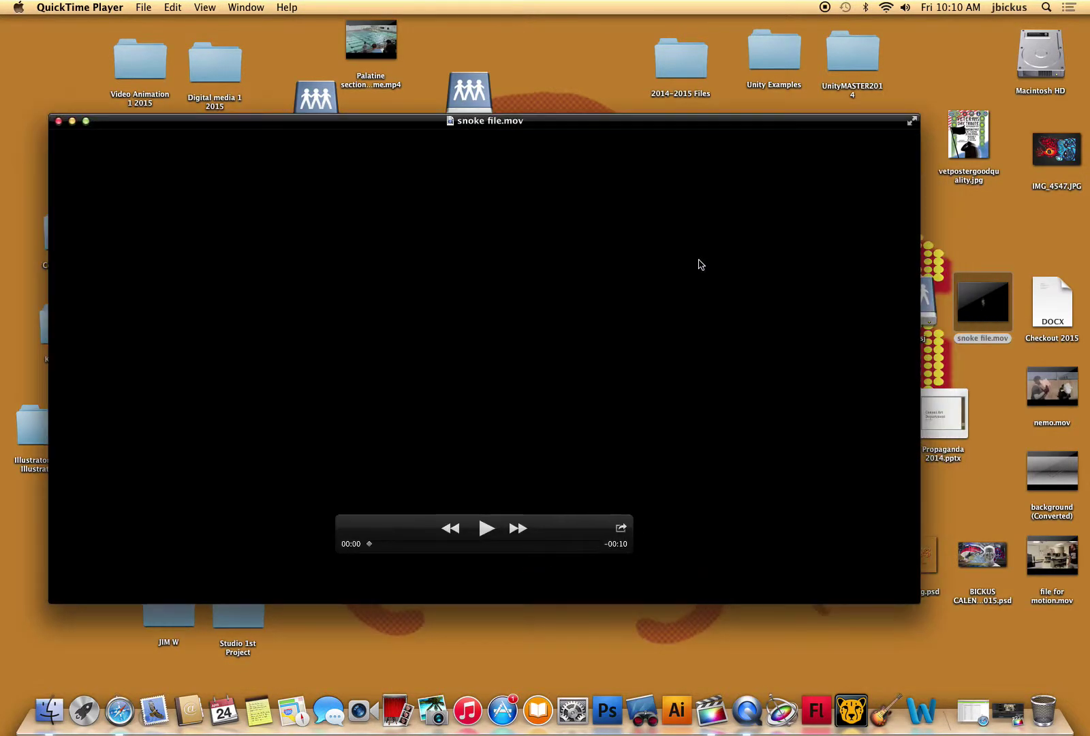
Scrub through snoke file.mov to near its end and close the movie.
{"action": "left_click_drag", "start_coordinate": [374, 545], "coordinate": [606, 538]}
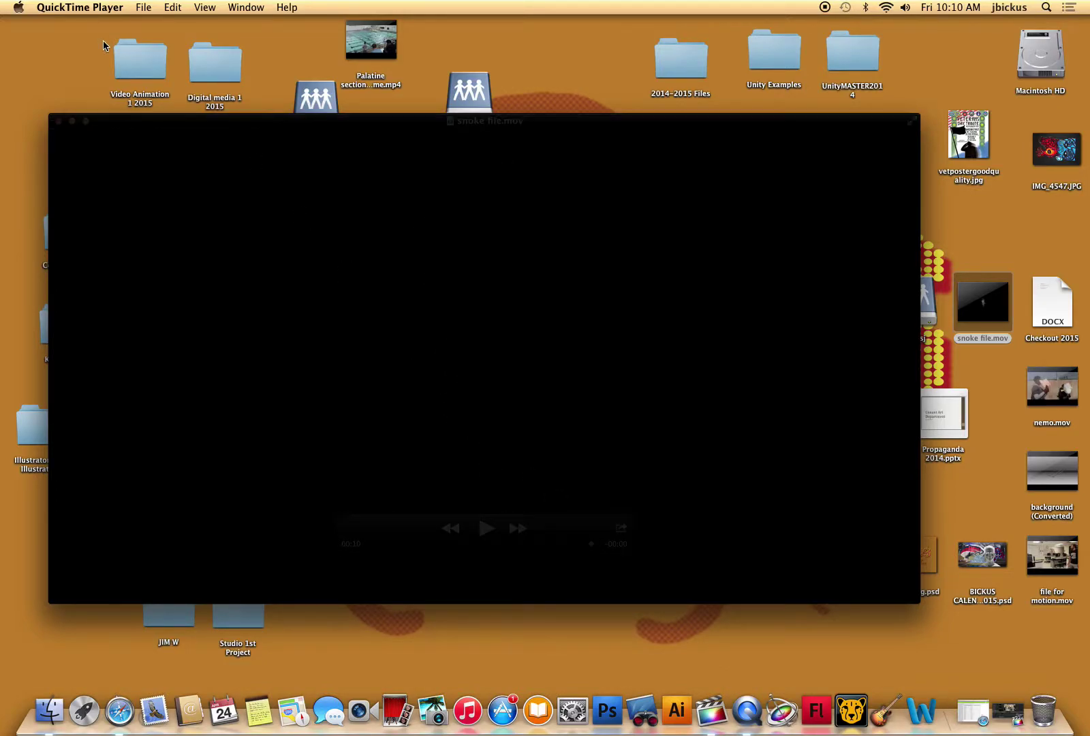
{"action": "left_click", "coordinate": [59, 121]}
Switch to Final Cut Pro and scrub the project from before the snoke file clip to a frame where the smoke shows.
{"action": "left_click", "coordinate": [715, 713]}
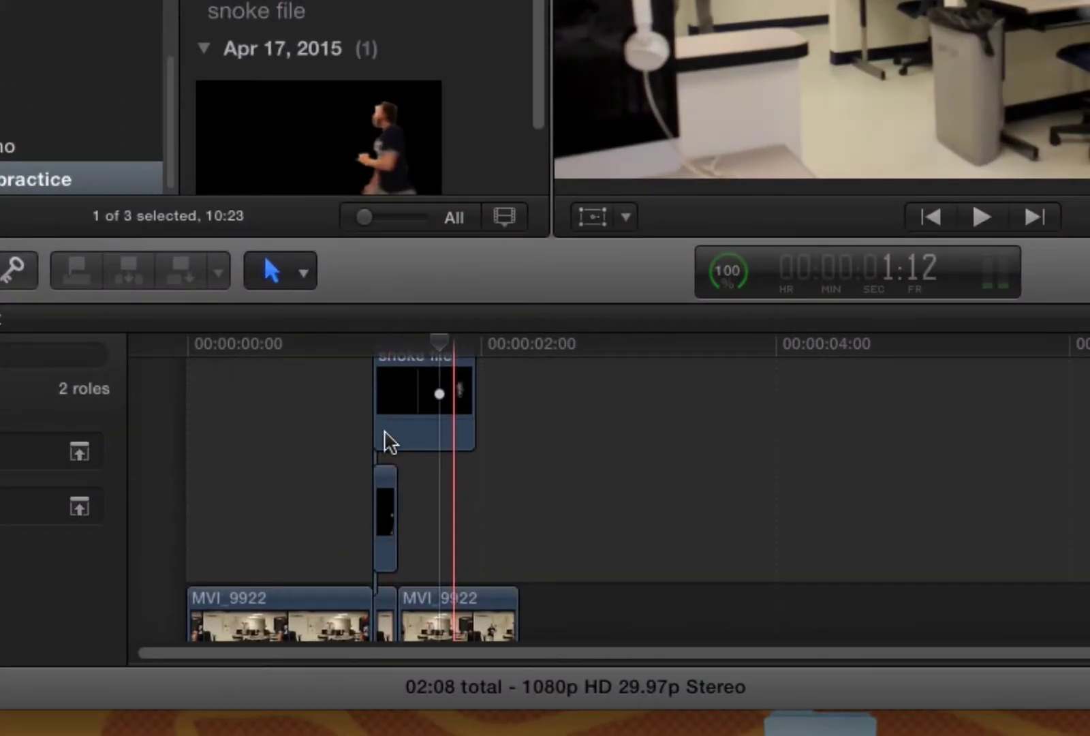
{"action": "scroll", "coordinate": [310, 409], "scroll_direction": "up", "scroll_amount": 1}
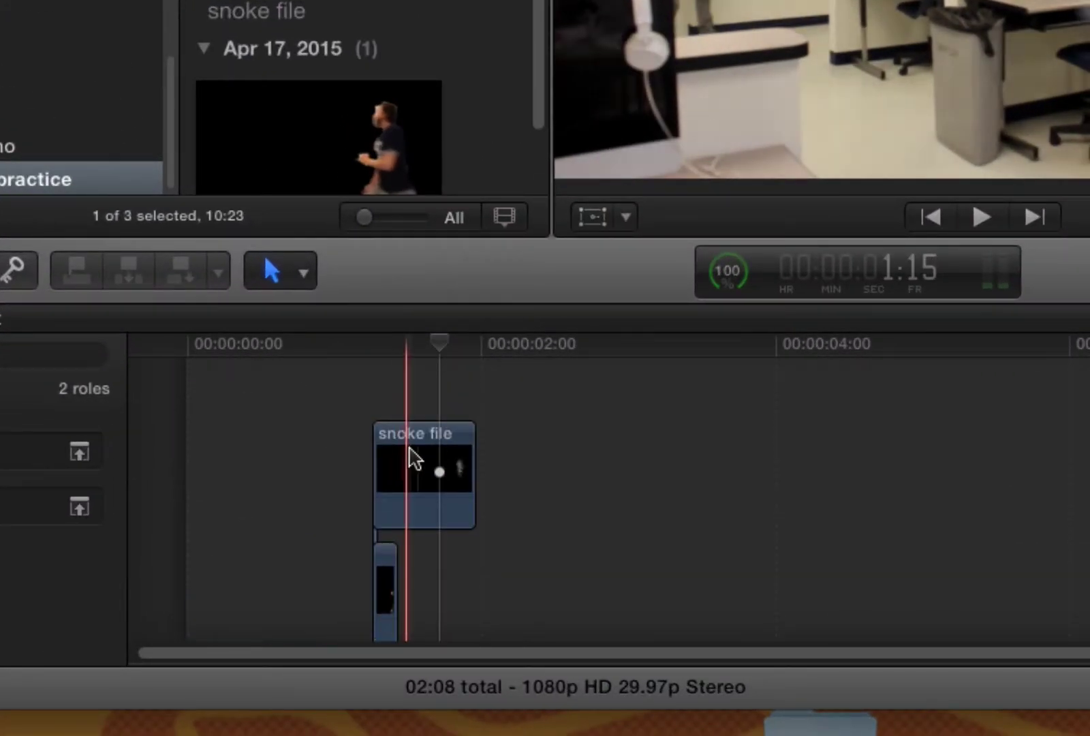
{"action": "scroll", "coordinate": [344, 470], "scroll_direction": "down", "scroll_amount": 3}
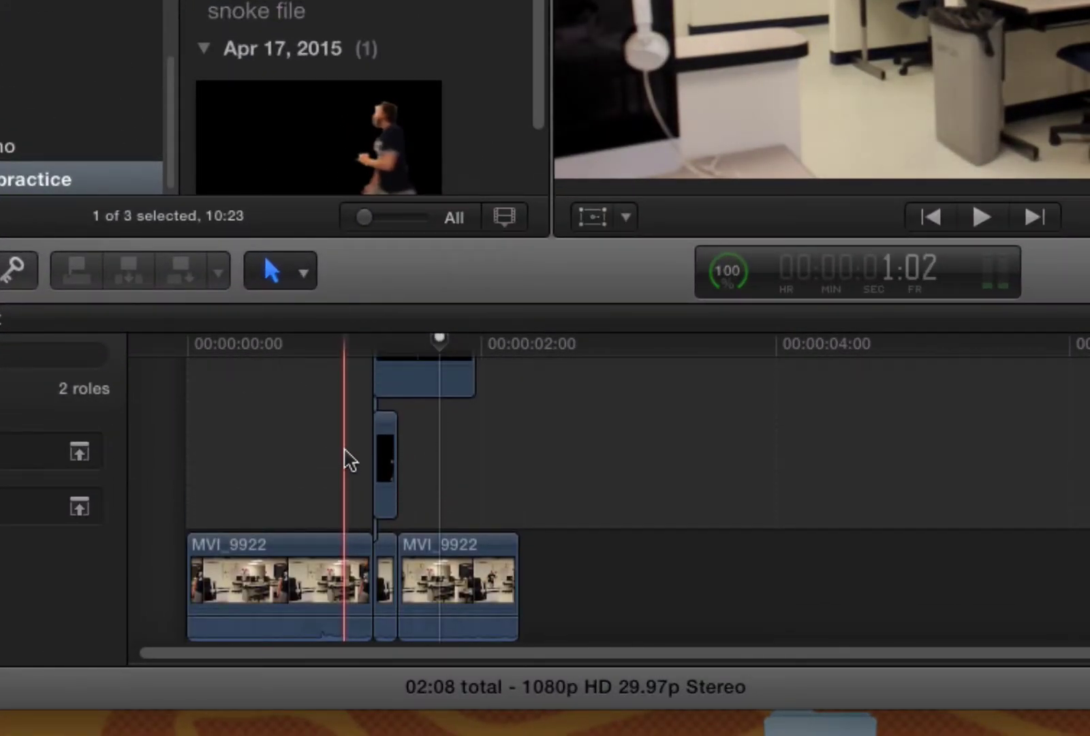
{"action": "scroll", "coordinate": [347, 460], "scroll_direction": "up", "scroll_amount": 3}
{"action": "left_click", "coordinate": [330, 357]}
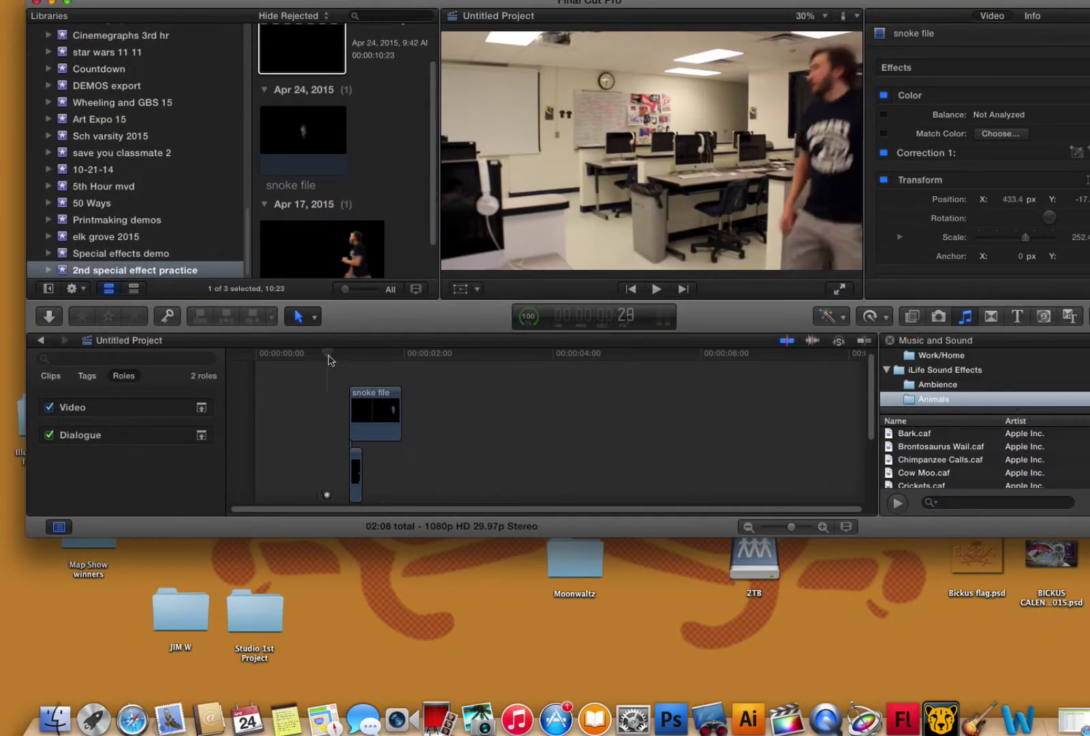
{"action": "left_click_drag", "start_coordinate": [328, 360], "coordinate": [357, 370]}
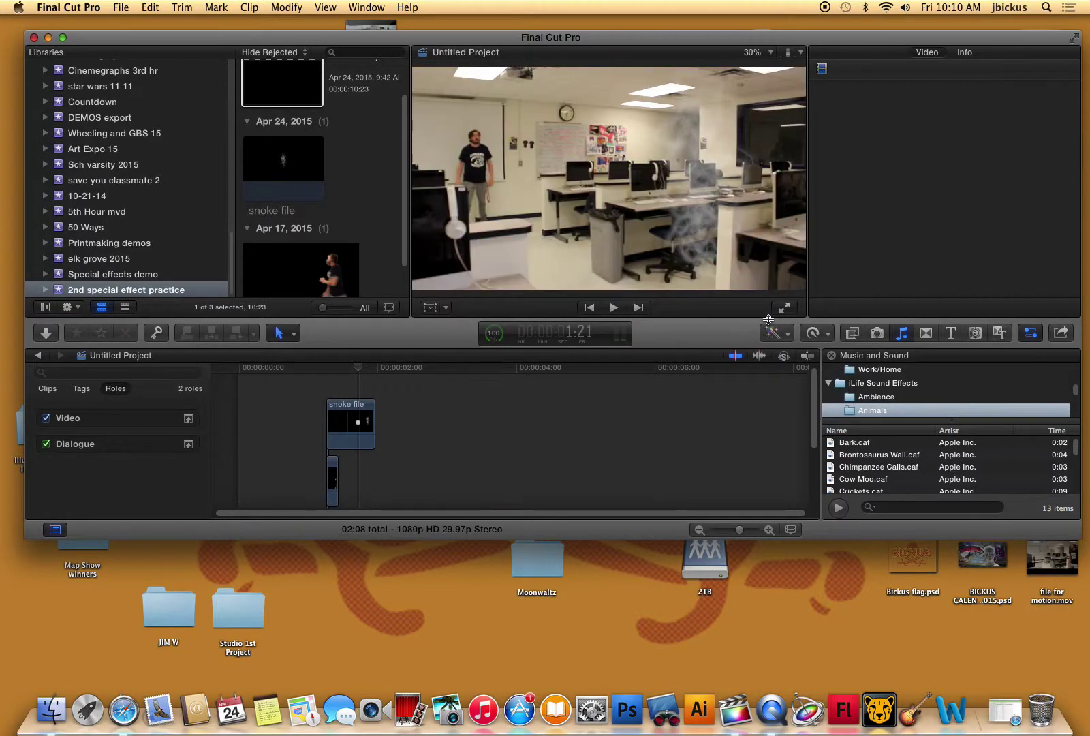
Play the composited project full screen to its end and return to the editing view.
{"action": "left_click", "coordinate": [783, 308]}
{"action": "key", "text": "space"}
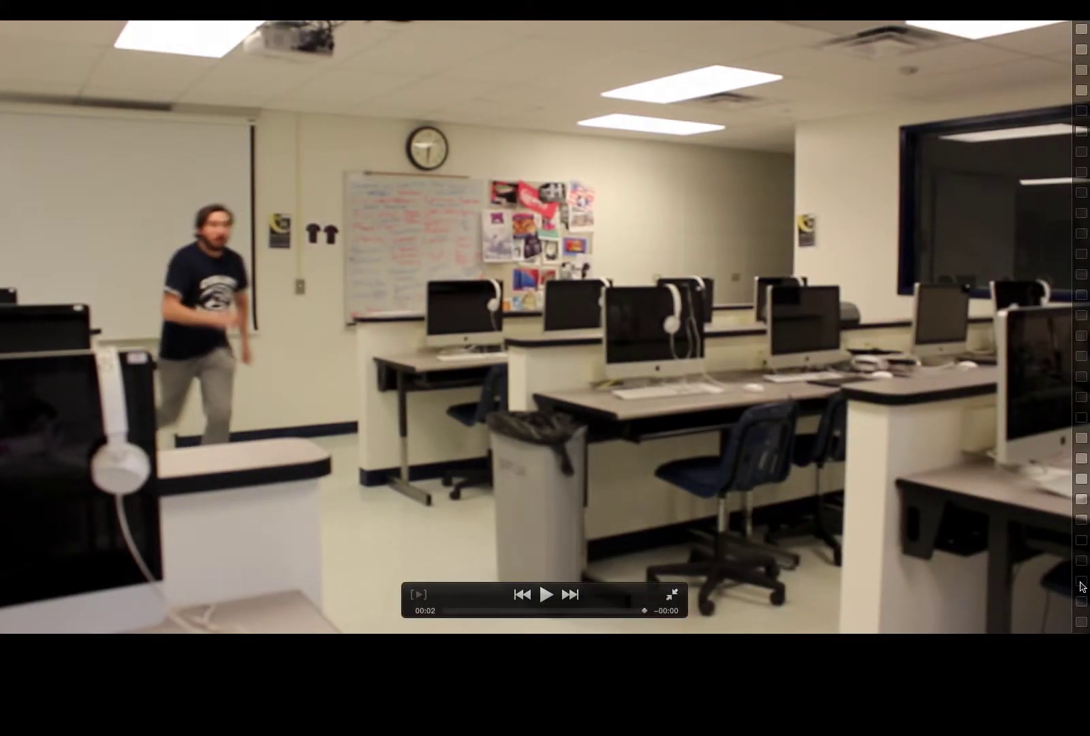
{"action": "key", "text": "Escape"}
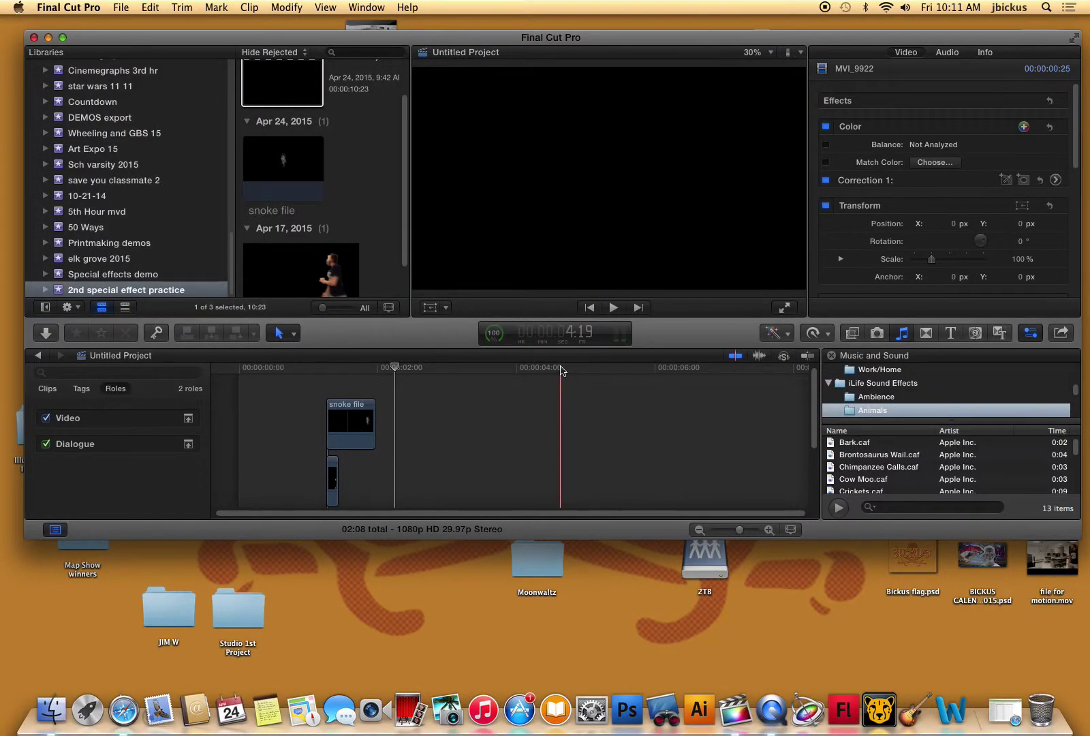
Add an opacity keyframe to the snoke file clip within the smoke section and set its opacity to 58.77%.
{"action": "left_click", "coordinate": [349, 366]}
{"action": "left_click", "coordinate": [344, 427]}
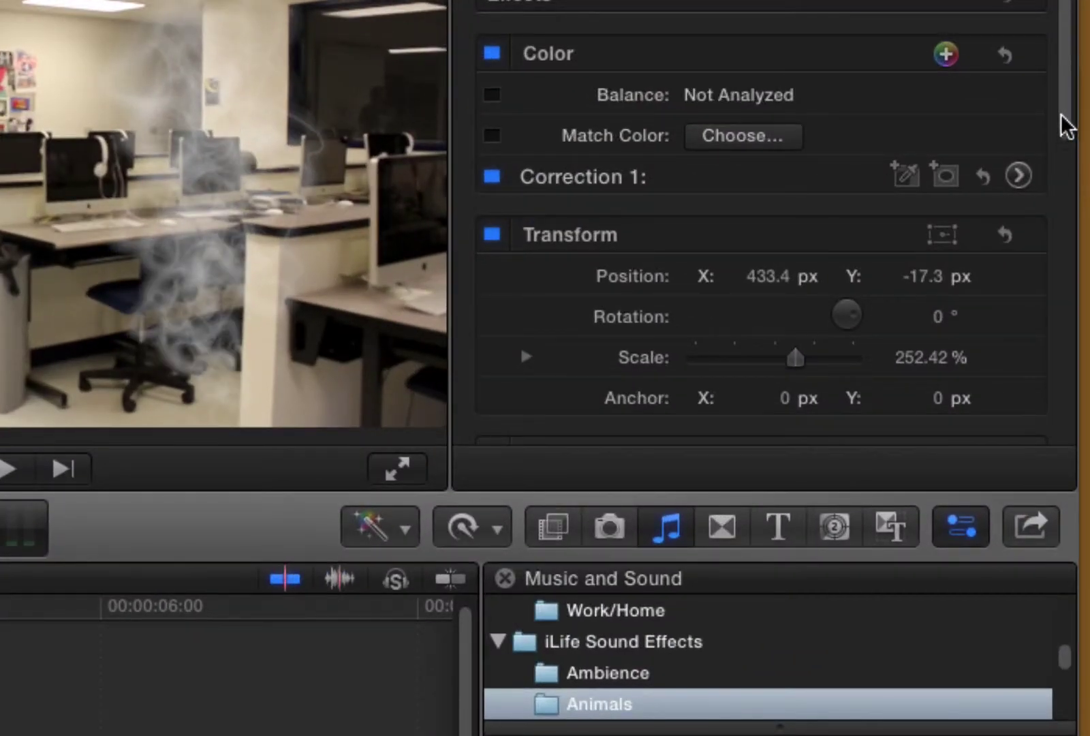
{"action": "left_click_drag", "start_coordinate": [1074, 154], "coordinate": [1080, 298]}
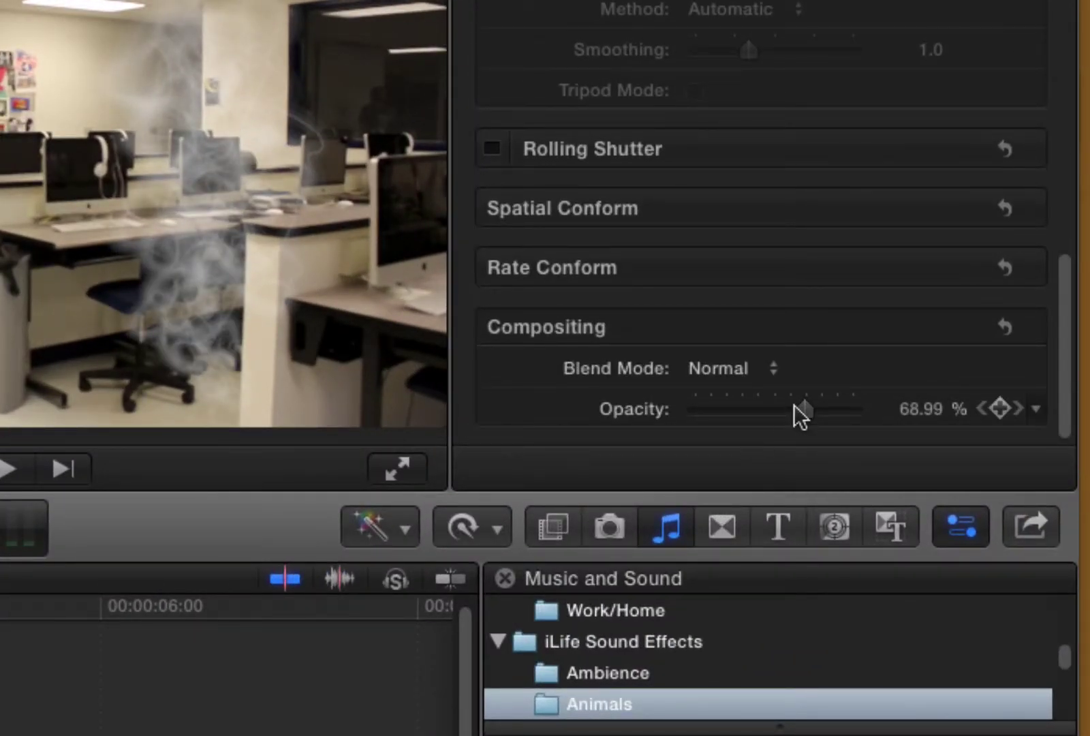
{"action": "left_click", "coordinate": [999, 408]}
{"action": "left_click_drag", "start_coordinate": [767, 423], "coordinate": [793, 417]}
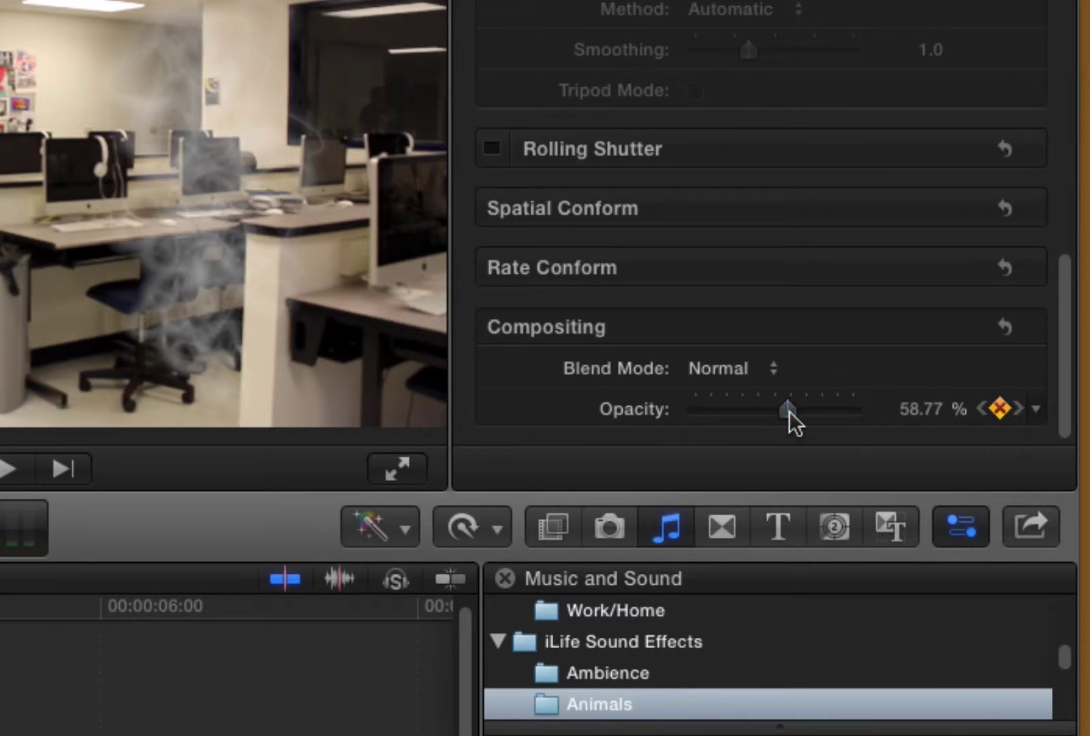